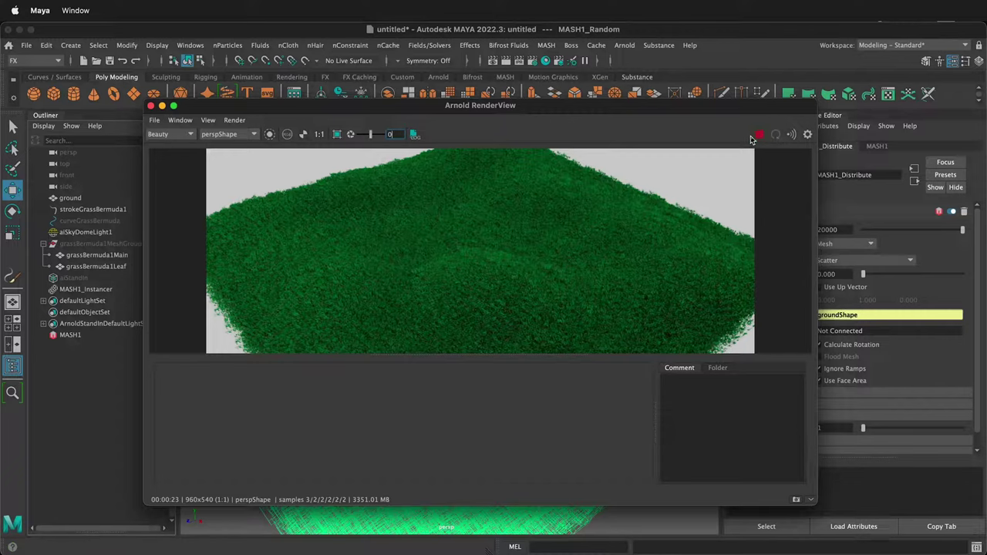
Step: Zoom and tumble the camera to review the live grass render
scroll(462, 232, up, 2)
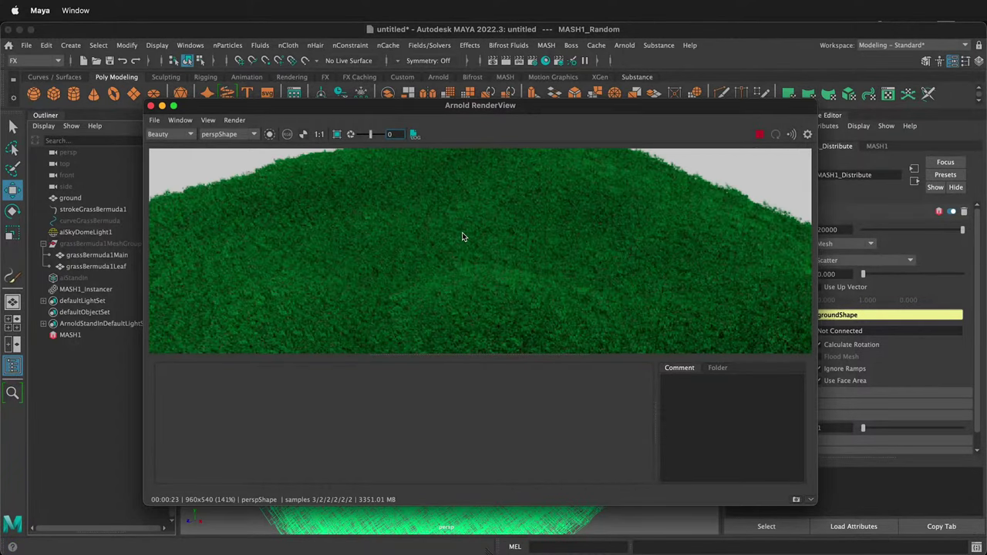
scroll(462, 232, down, 2)
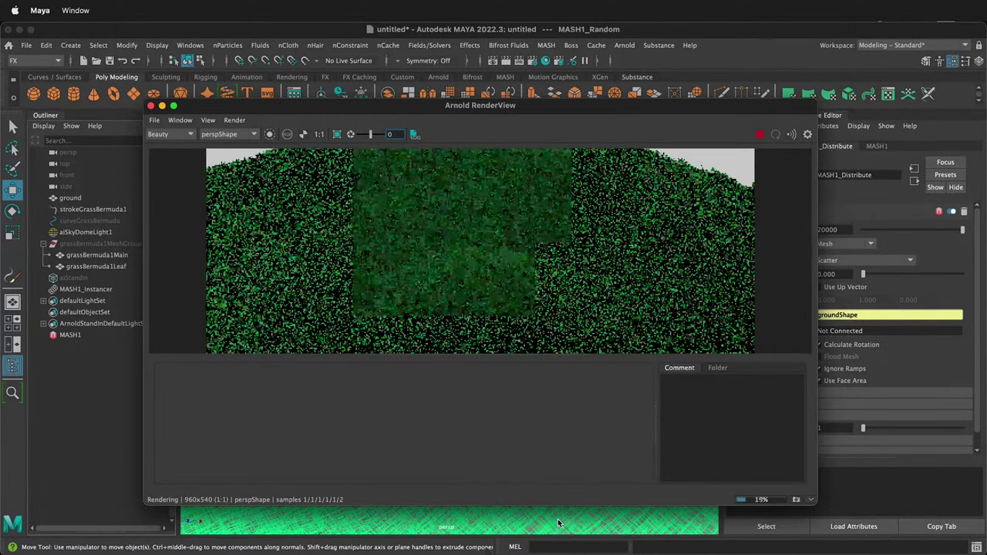
alt+drag(592, 523, 552, 527)
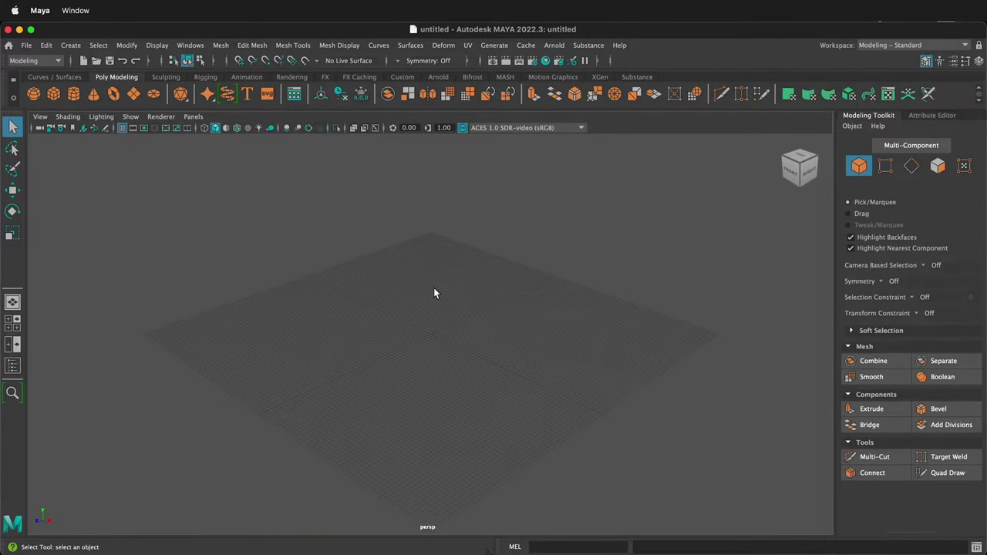
Step: Create a polygon plane and scale it up to roughly 99 units across
click(136, 94)
key(r)
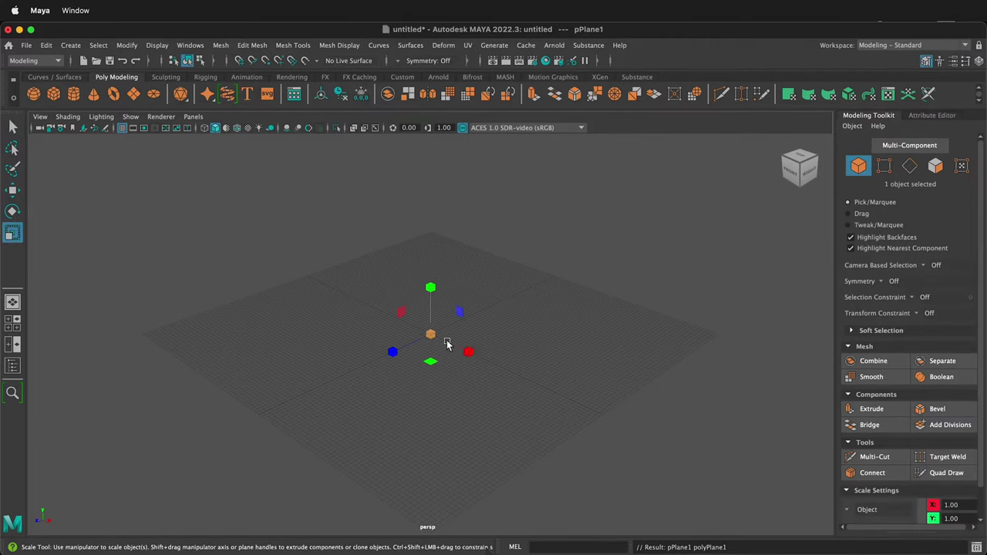
drag(430, 333, 714, 327)
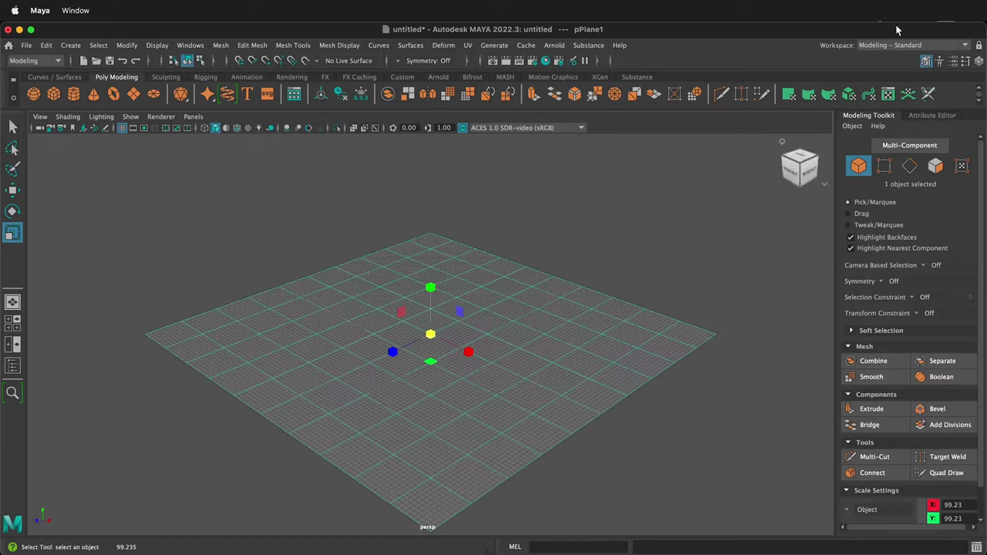
Step: Set the polyPlane1 Subdivisions Width and Height to 100
click(918, 115)
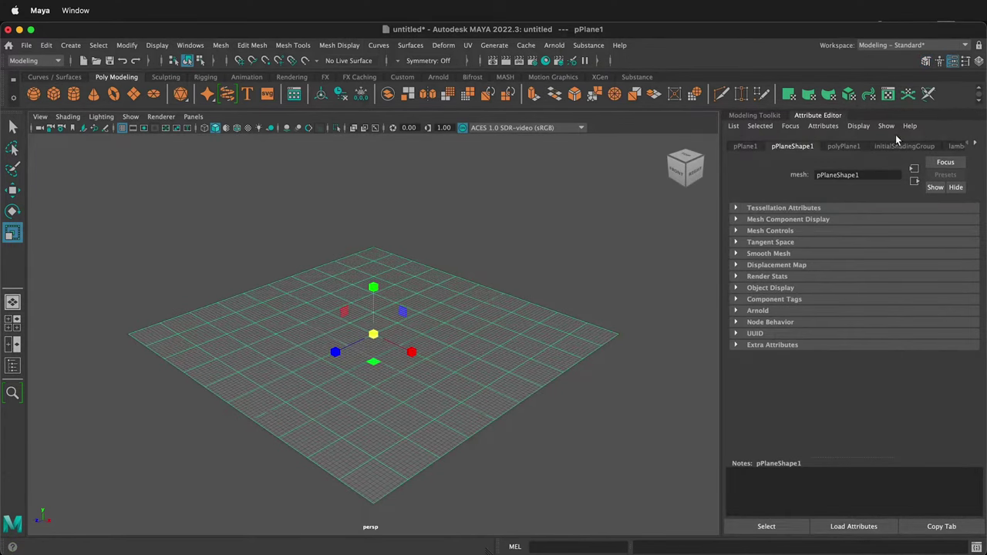
click(844, 145)
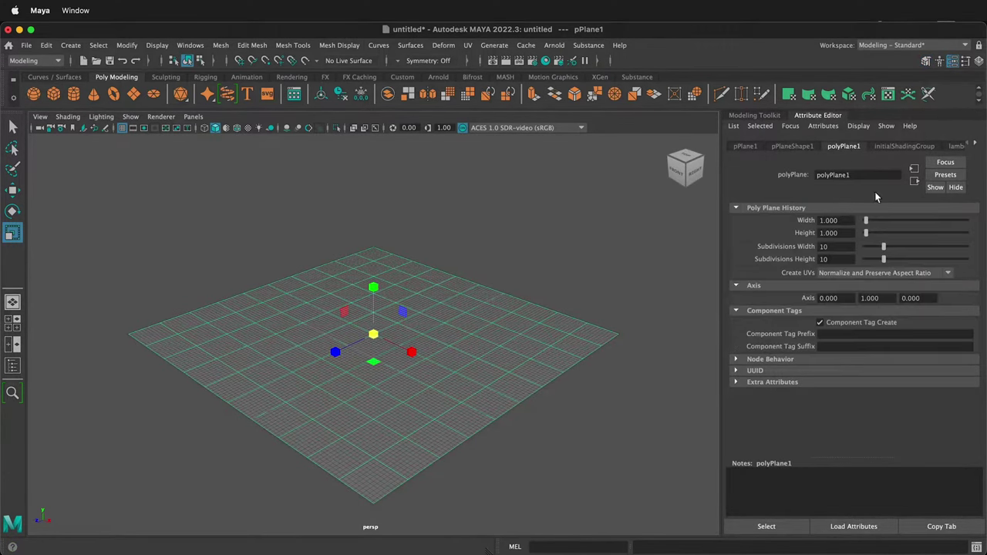
text(100)
click(842, 257)
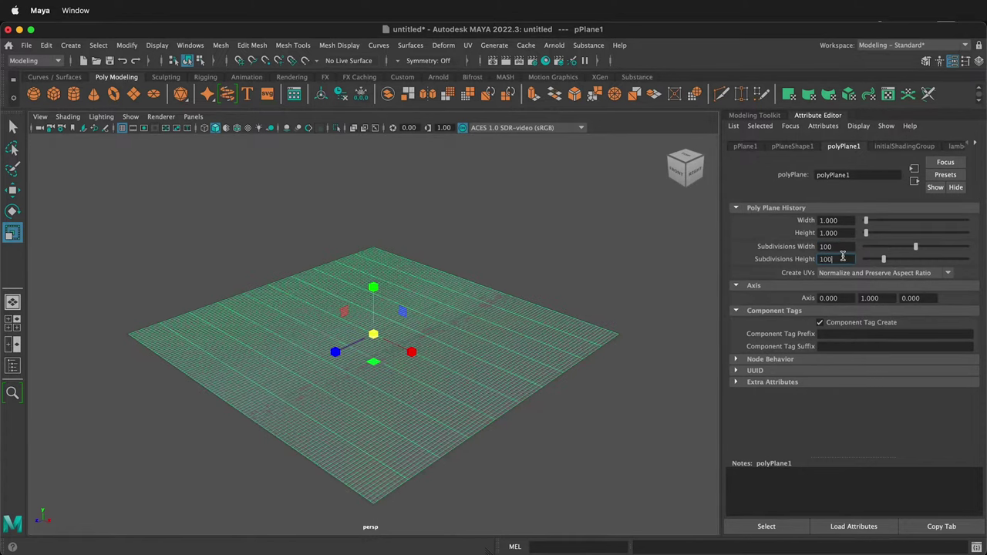
key(Return)
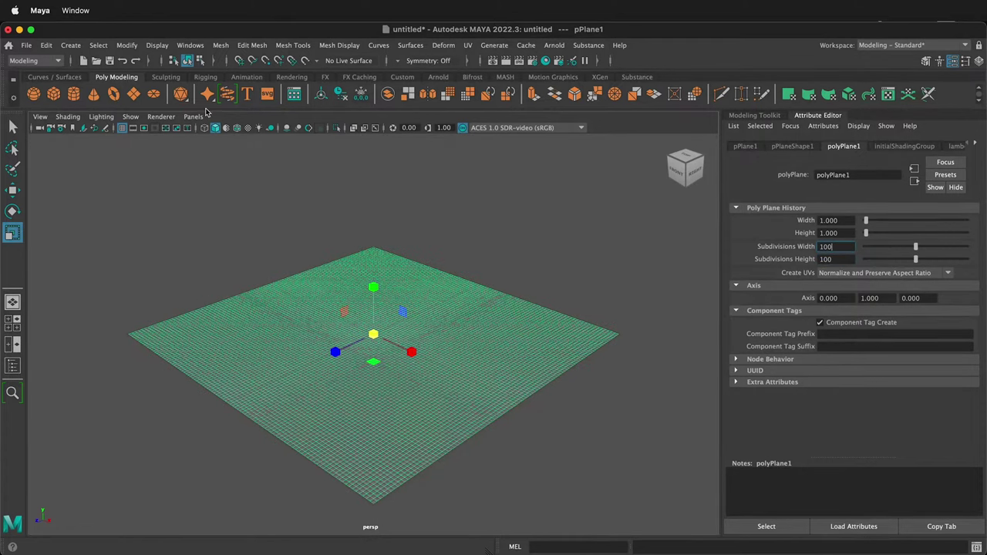
click(166, 77)
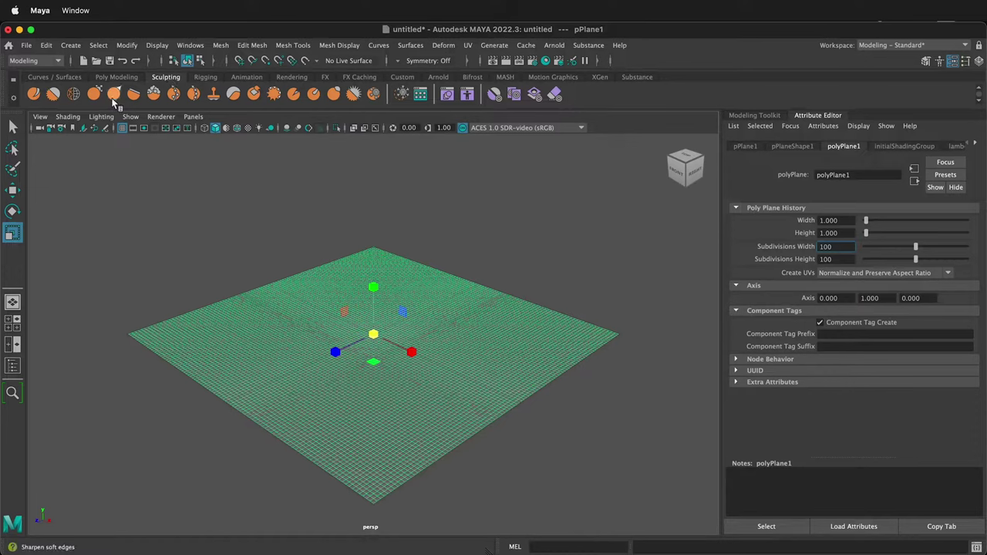
Step: Sculpt gentle rolling bumps across the plane with an enlarged Foamy brush
click(154, 94)
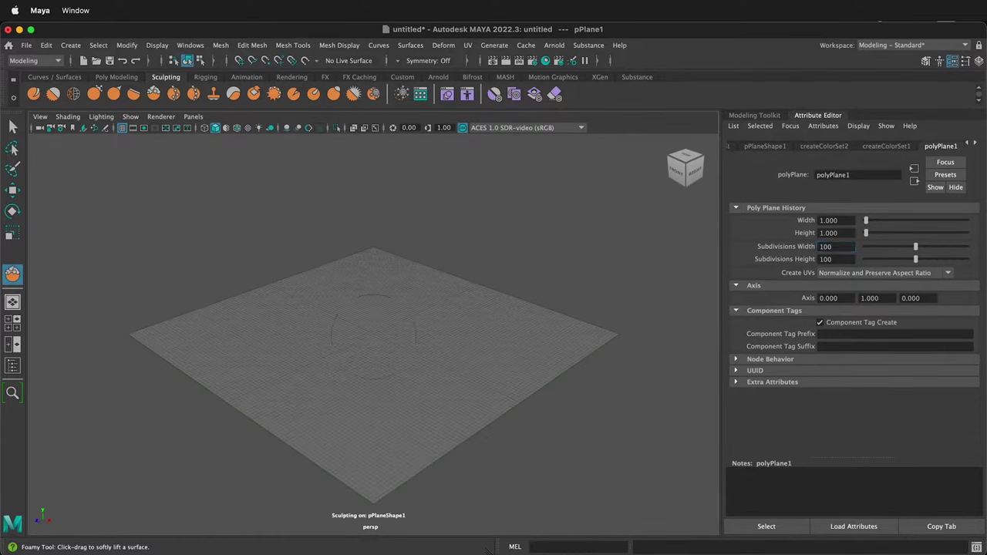
drag(373, 336, 388, 336)
drag(398, 336, 393, 335)
mouse_move(370, 270)
mouse_down()
mouse_move(193, 347)
mouse_move(484, 309)
mouse_move(385, 362)
mouse_move(501, 339)
mouse_up()
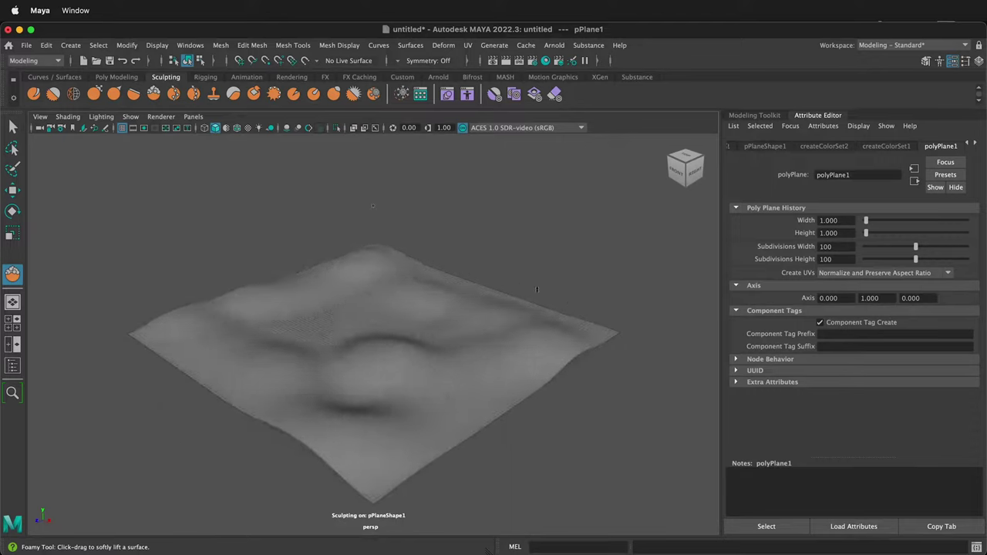
click(13, 127)
click(117, 77)
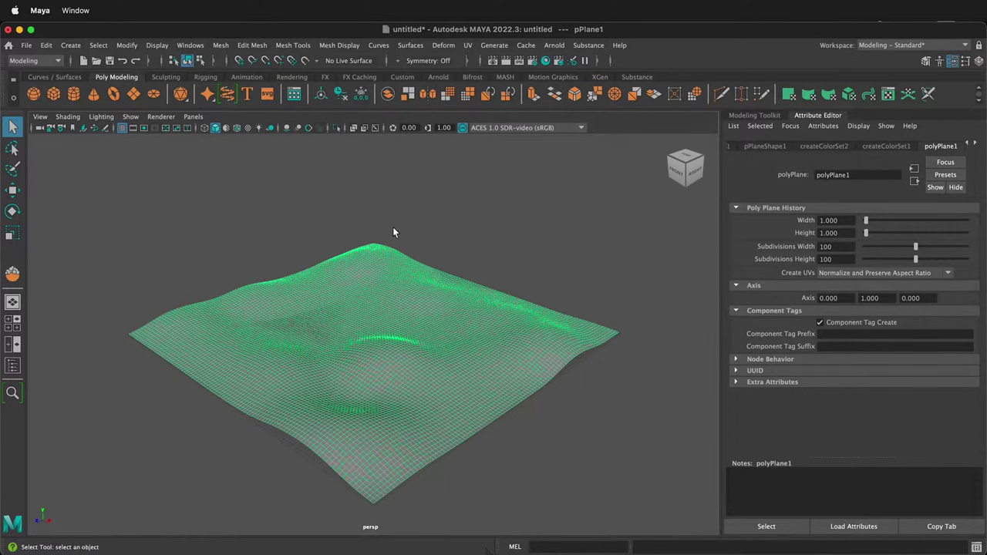
Step: Delete the plane's construction history and rename pPlane1 to 'ground'
click(340, 94)
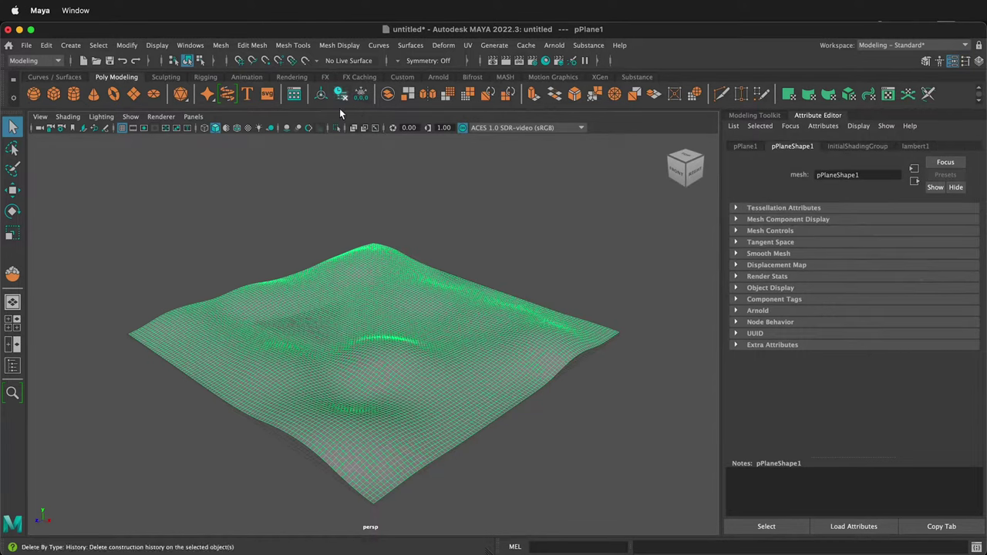
click(746, 146)
drag(858, 175, 810, 175)
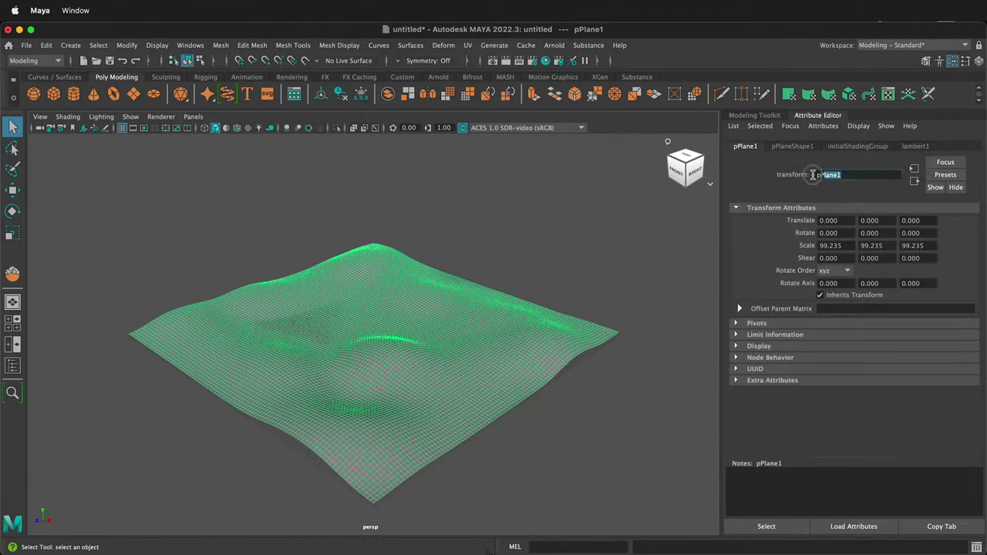
text(ground)
key(Return)
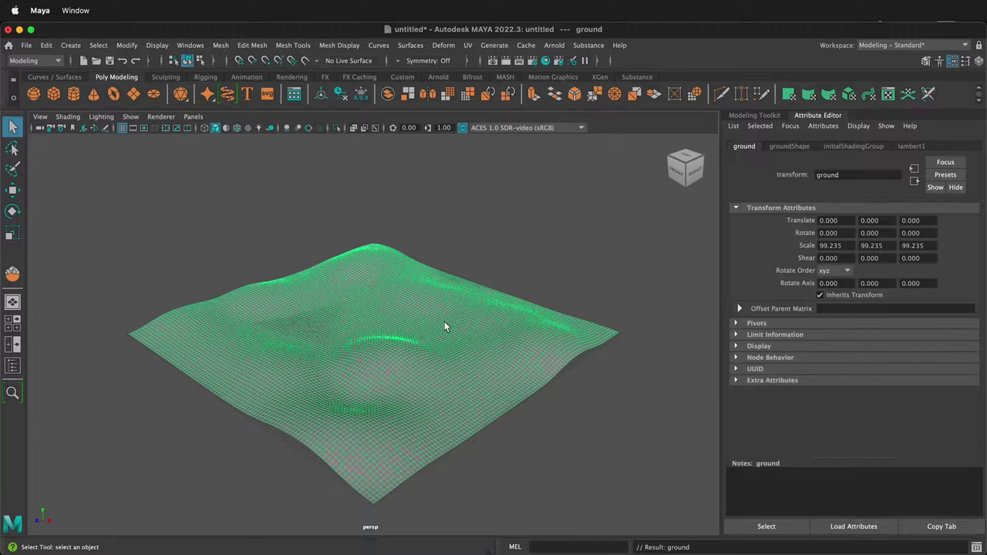
Step: Hide the ground and load the grassBermuda brush from Paint_Effects > Grasses
key(h)
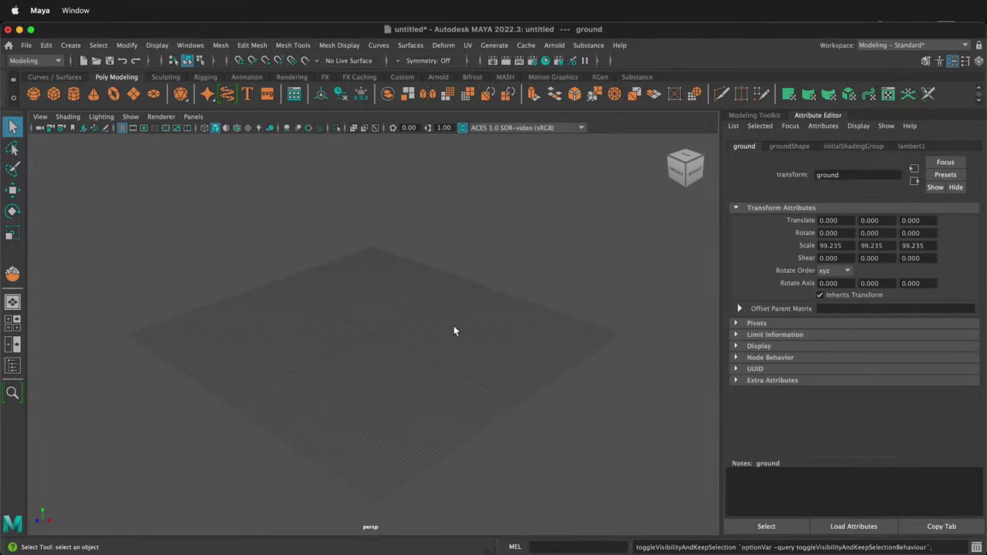
click(495, 45)
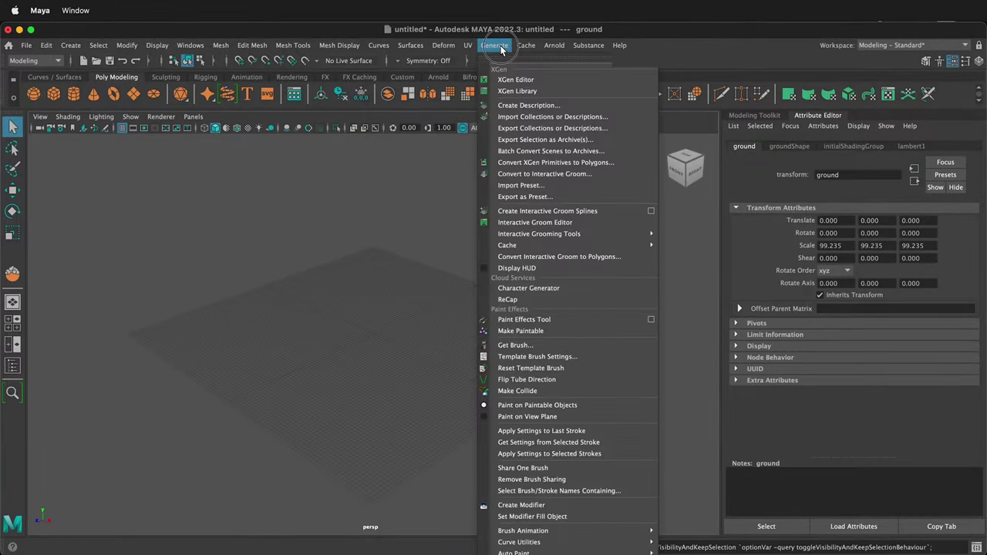
click(513, 346)
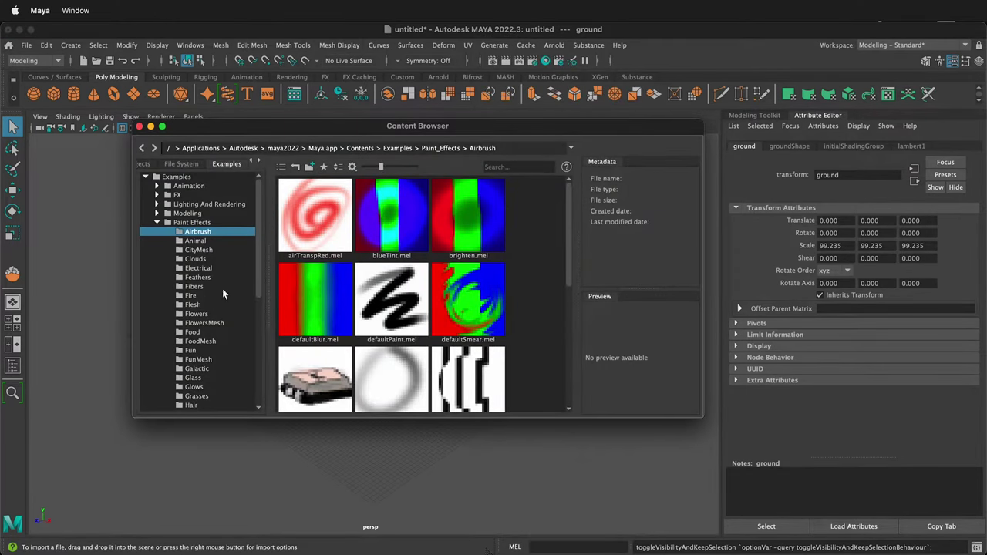
click(195, 396)
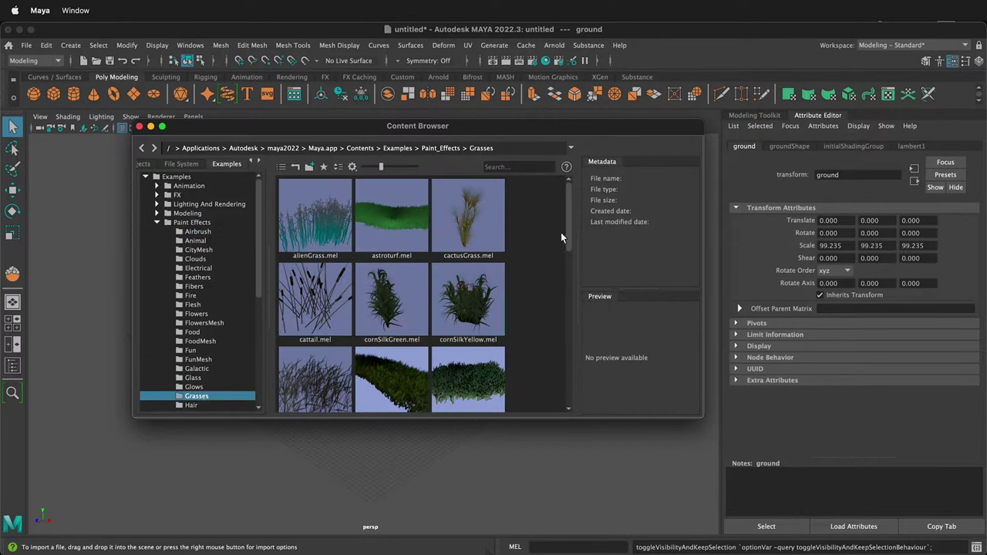
scroll(572, 241, down, 3)
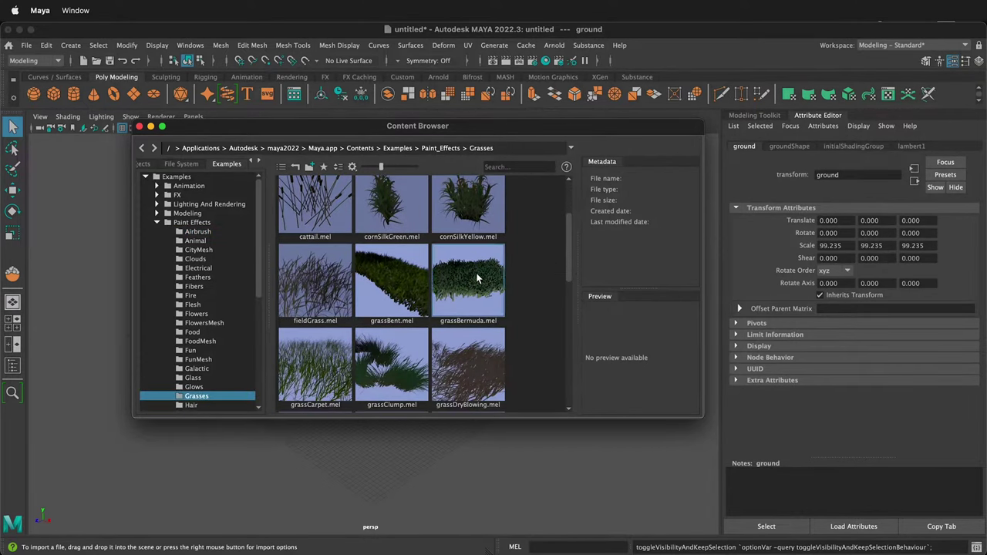
click(466, 288)
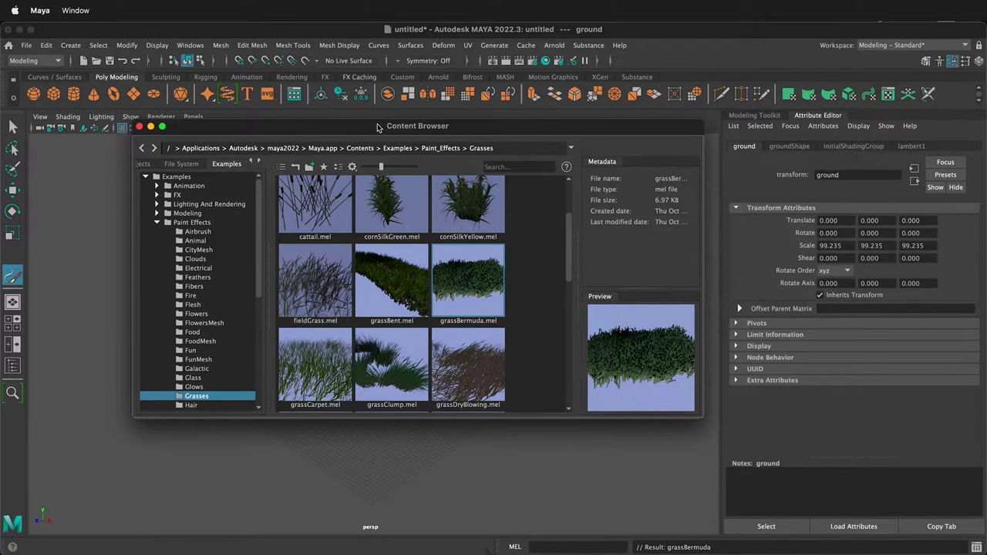
Step: Paint a small grassBermuda stroke near the grid centre
drag(380, 126, 390, 410)
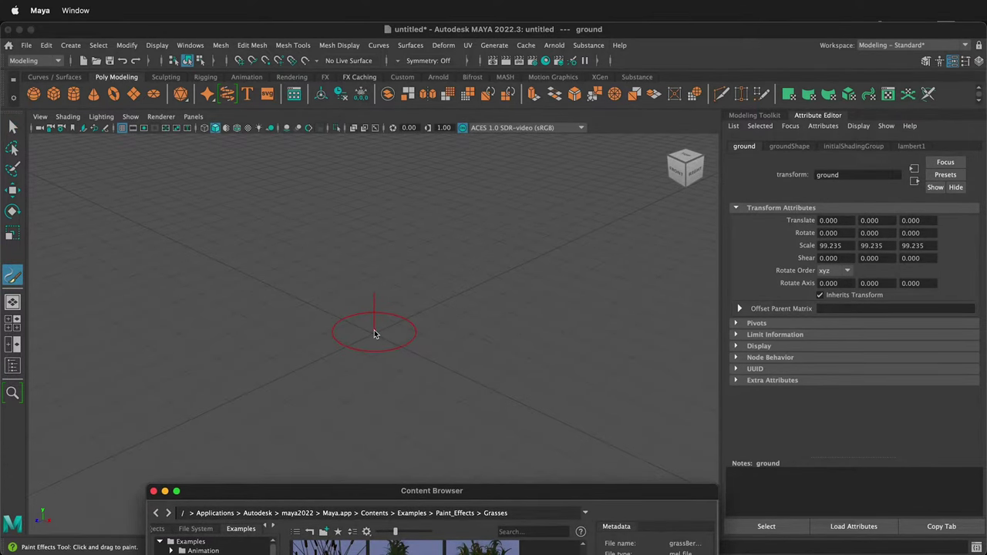
drag(374, 333, 390, 329)
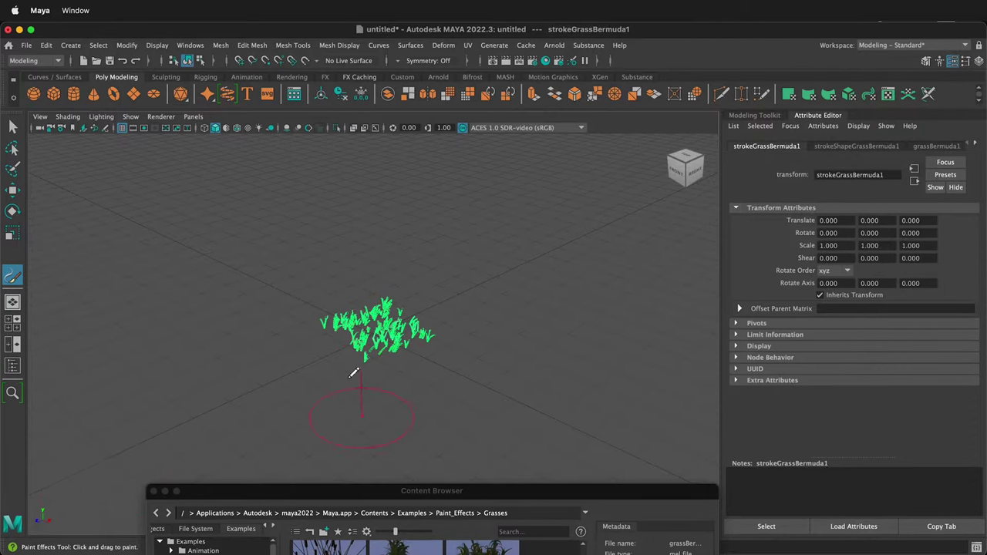
click(437, 77)
Step: Add an Arnold sky dome light and start a live render in Arnold RenderView
click(94, 94)
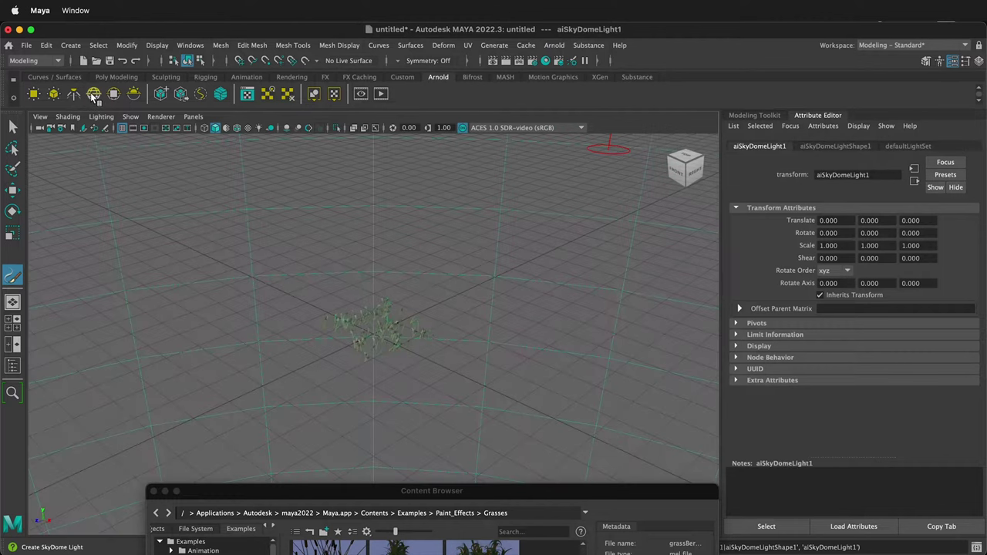
click(554, 45)
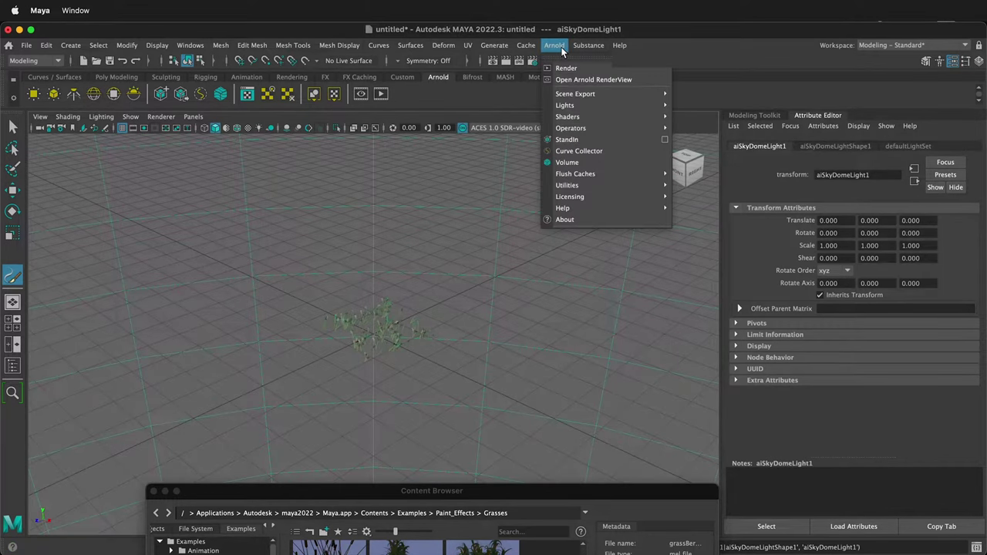
click(575, 81)
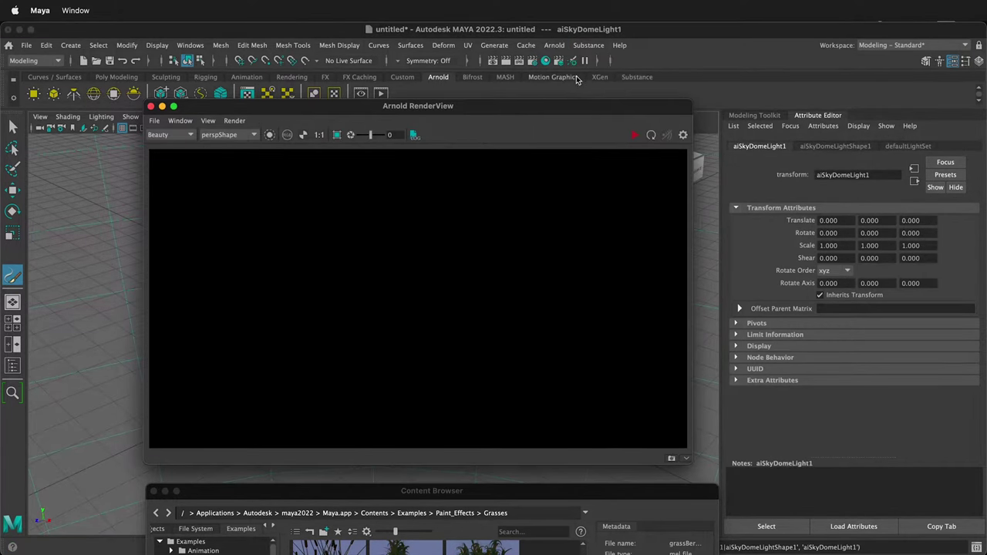
click(635, 136)
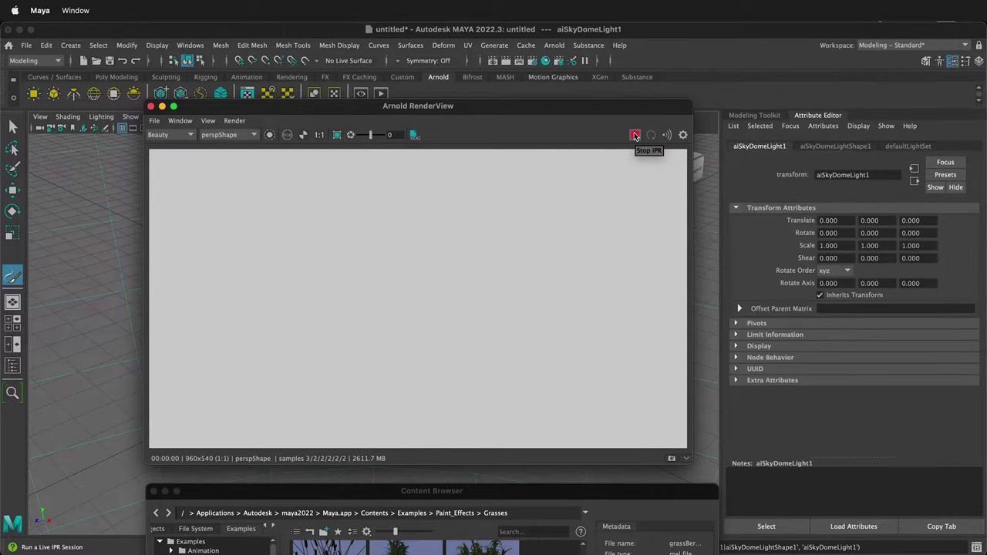
click(161, 107)
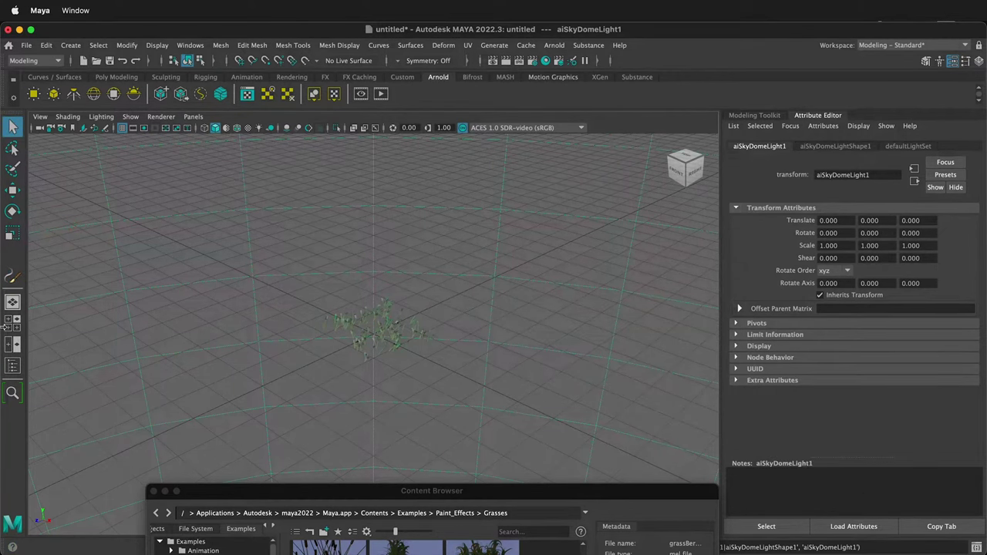
Step: Convert the strokeGrassBermuda1 Paint Effects stroke to polygons
click(12, 366)
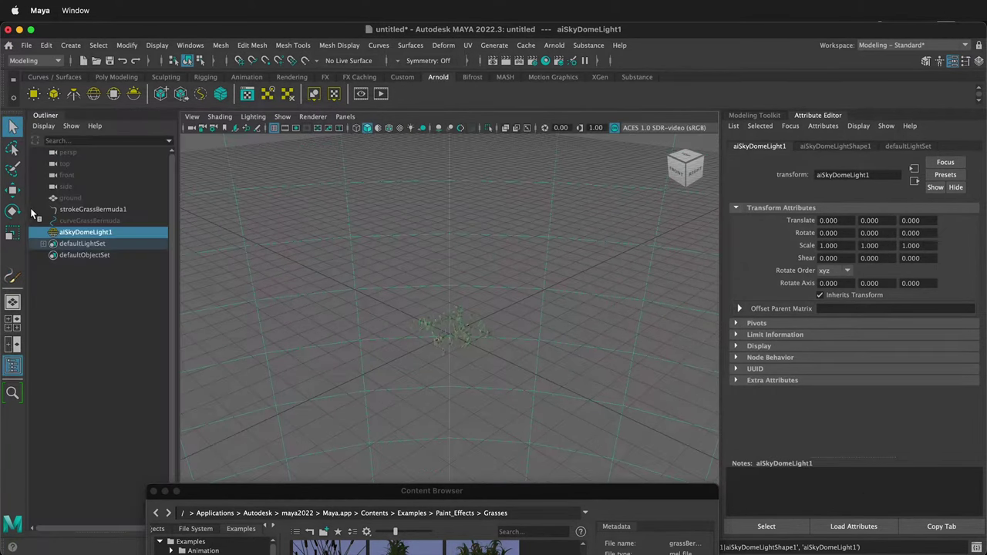
click(91, 210)
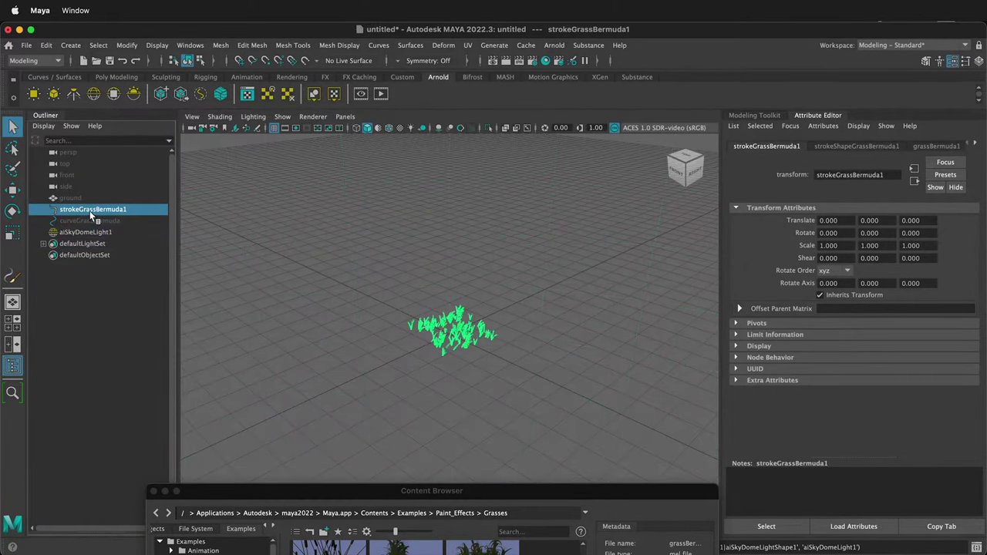
click(126, 44)
mouse_move(230, 327)
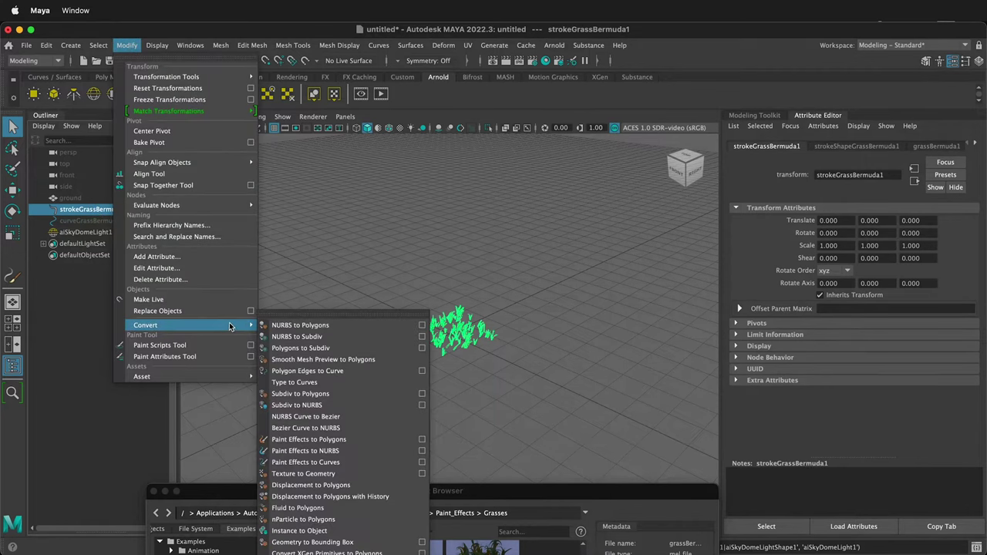
click(339, 440)
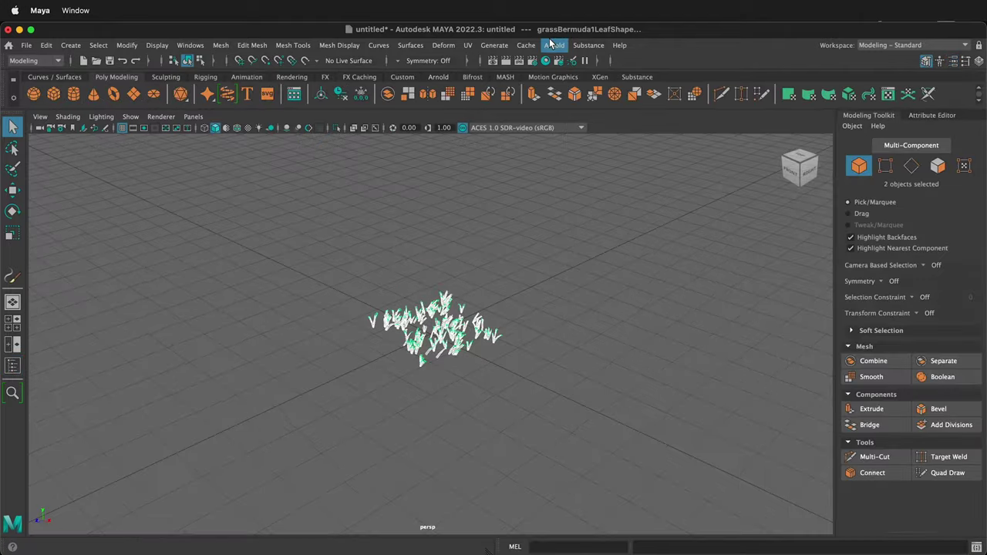
click(553, 44)
Step: Render the polygon grass live in Arnold RenderView, zooming in, then stop the render
click(574, 80)
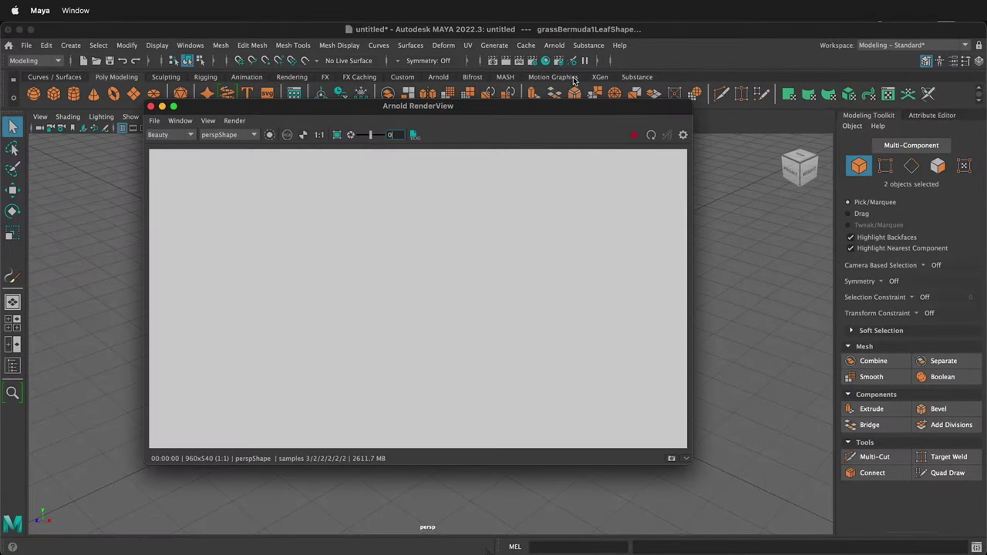
click(633, 135)
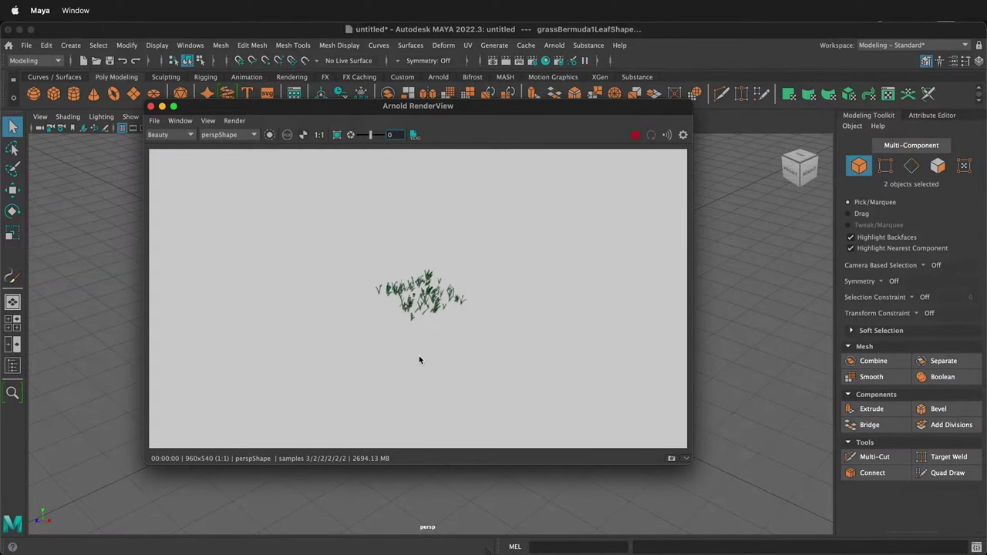
scroll(751, 260, up, 10)
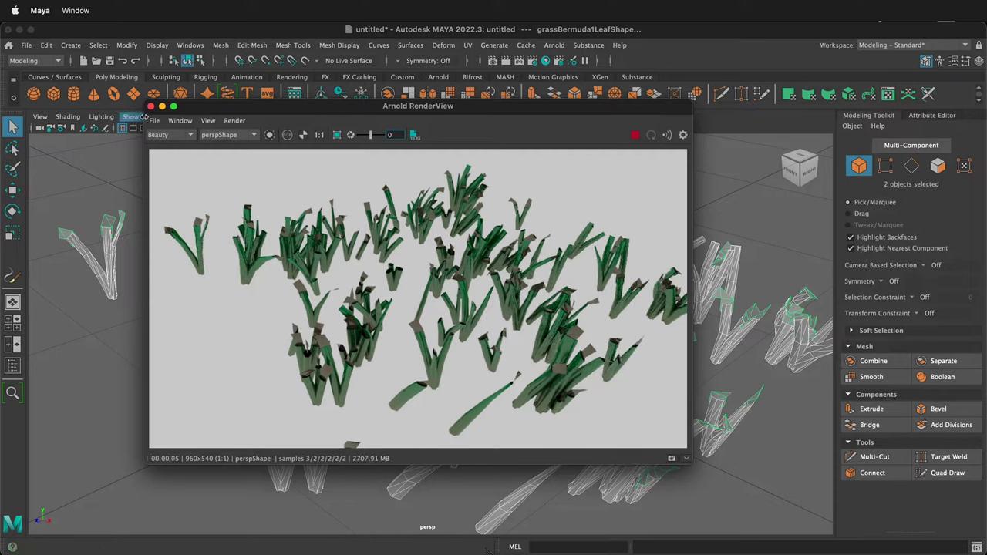
click(635, 139)
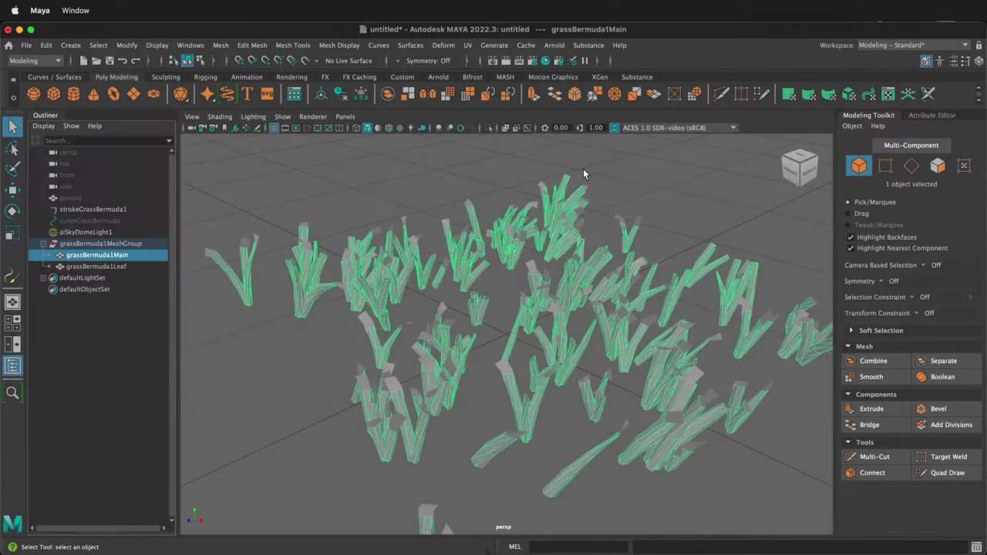
Step: Graph the grassBermuda1LeafShader network in Hypershade and search for an aiStandardSurface node
click(546, 60)
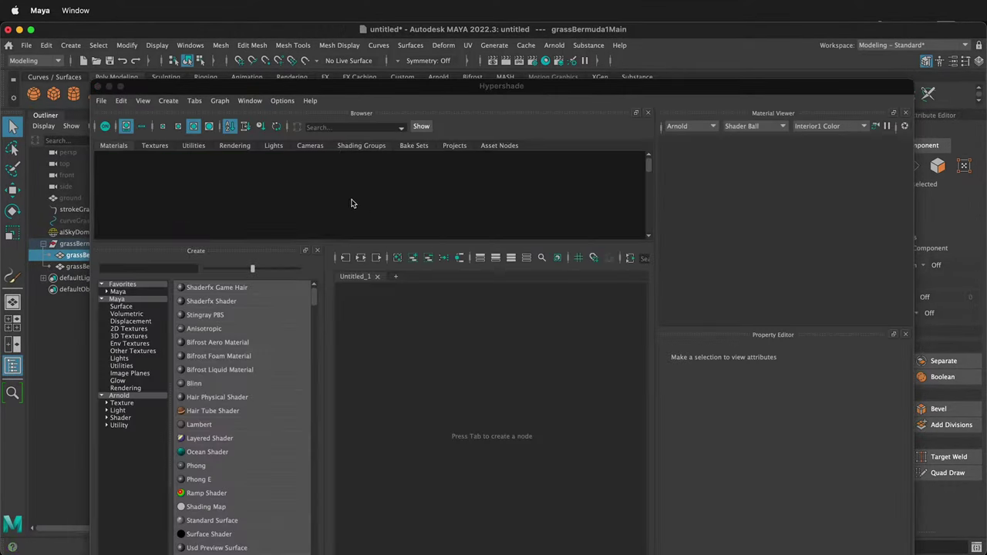
scroll(158, 202, down, 1)
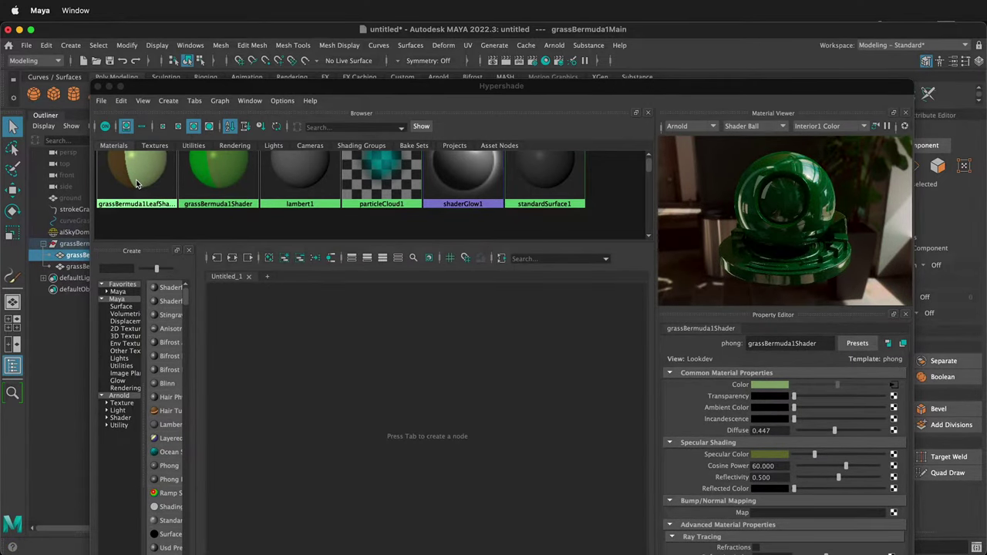
click(139, 186)
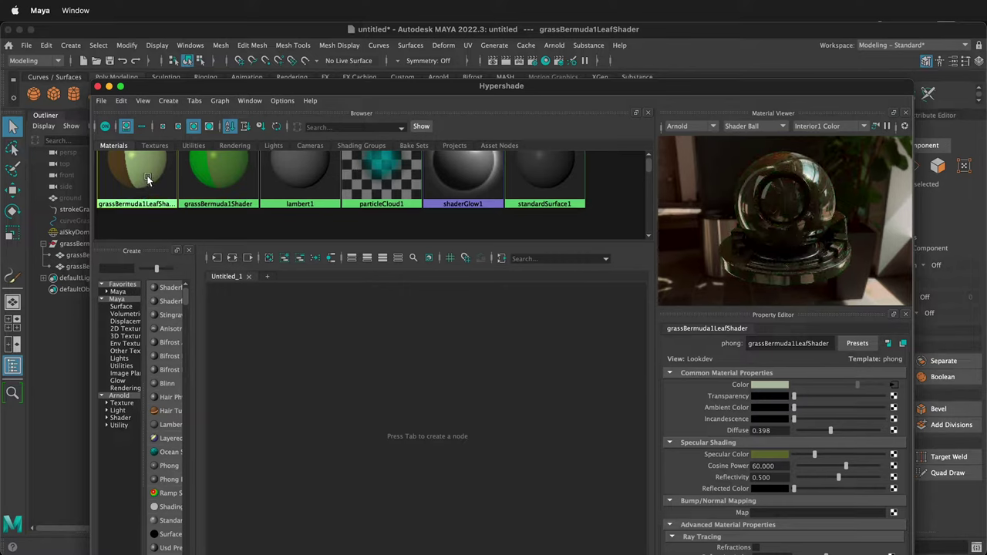
right_click(148, 180)
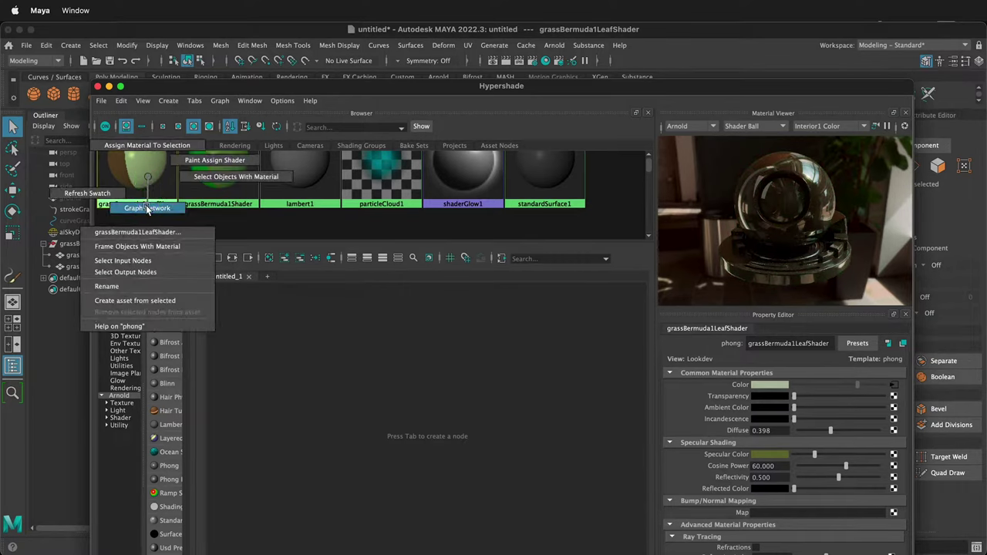
click(224, 159)
click(533, 476)
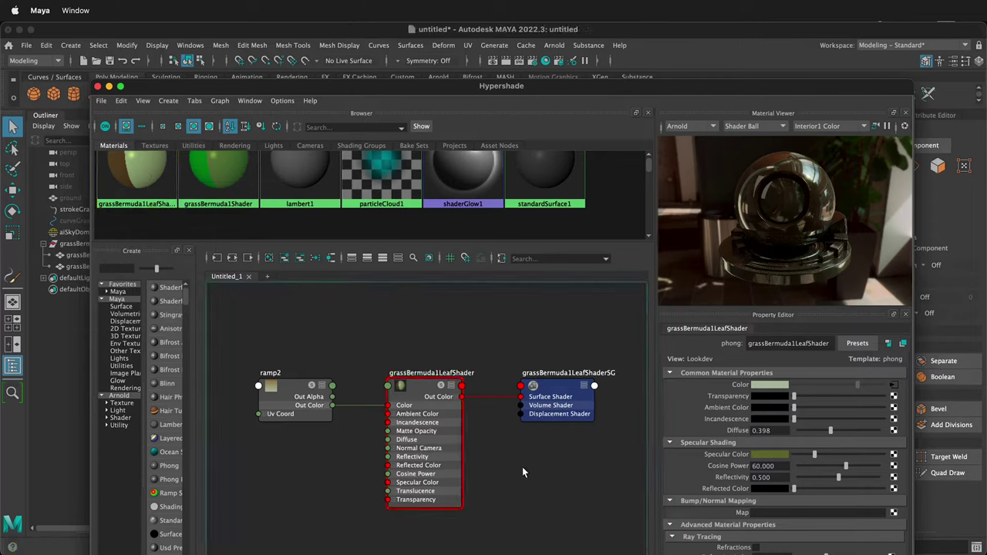
key(Tab)
text(aista)
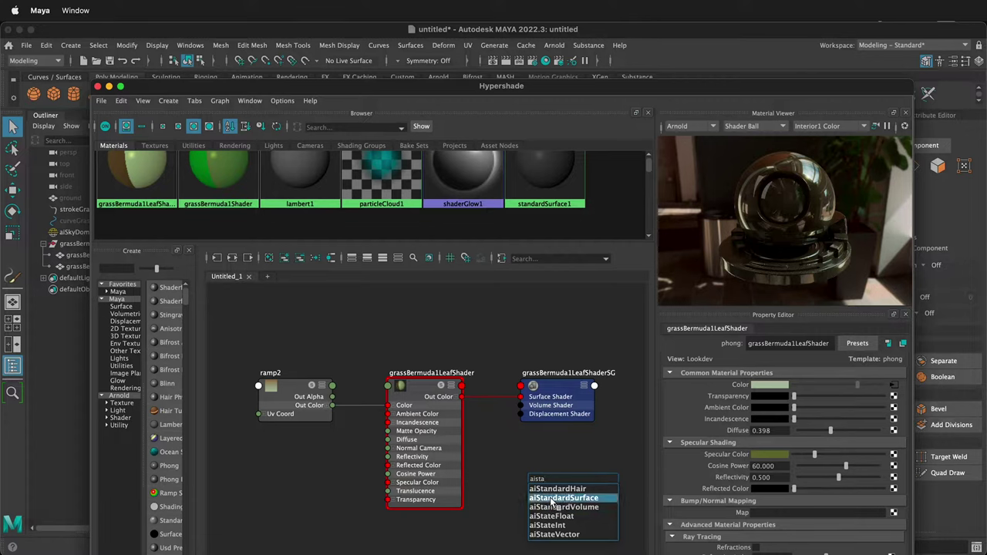
Step: Add an aiStandardSurface fed by ramp2 into Base Color, deleting the old leaf shader and SG
click(559, 498)
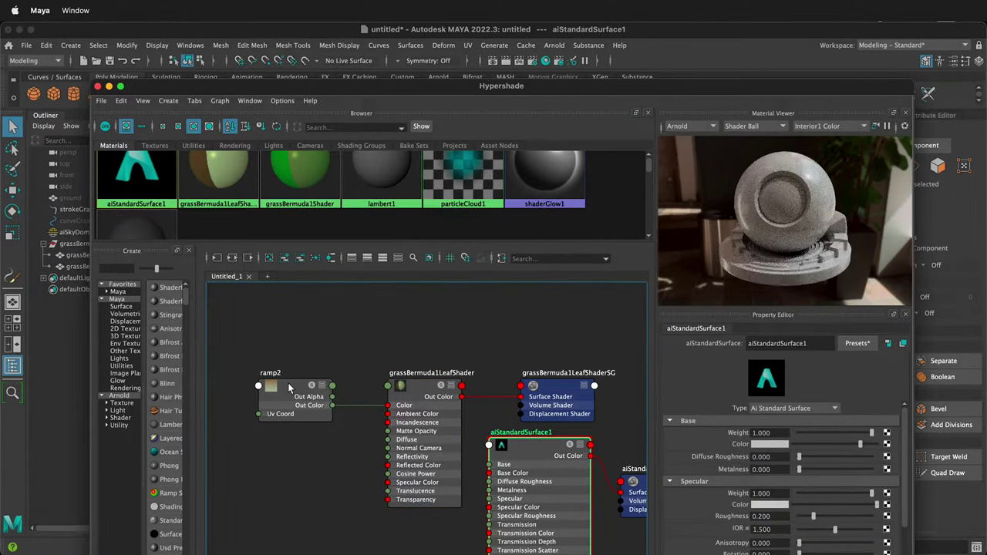
drag(378, 410, 496, 475)
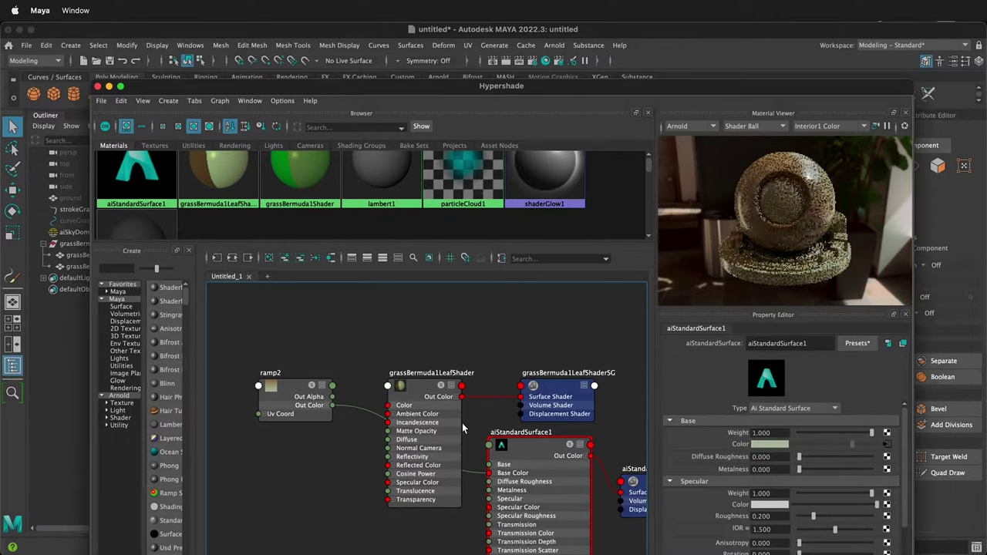
click(414, 385)
key(Delete)
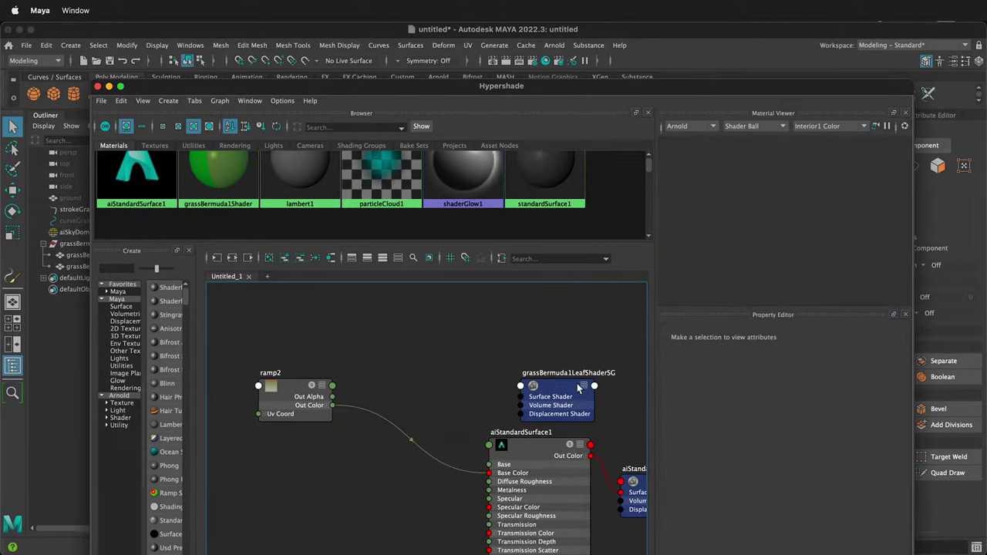
click(566, 391)
key(Delete)
drag(532, 446, 474, 356)
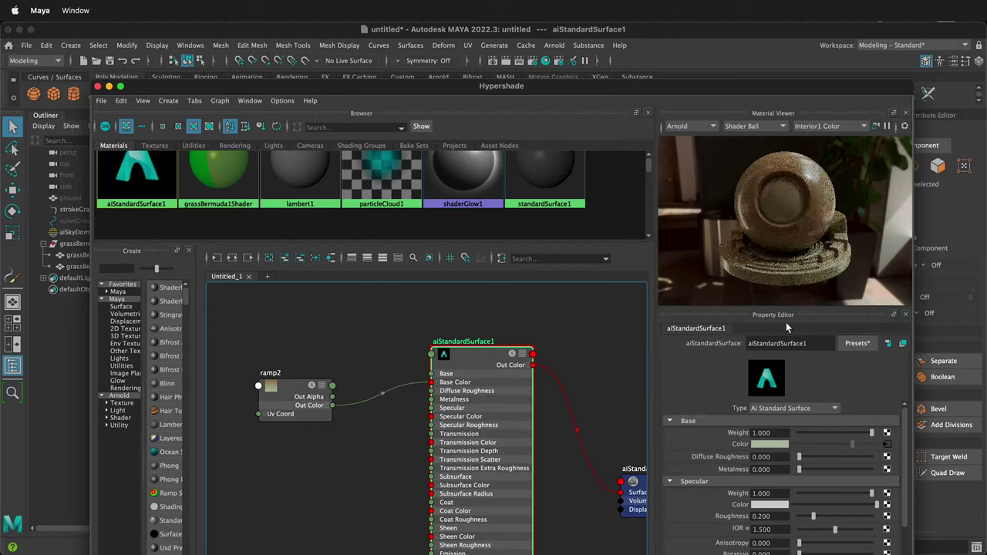
Step: Rename the new shader GrassLeafShader and set its Specular Weight to 0
drag(818, 343, 686, 353)
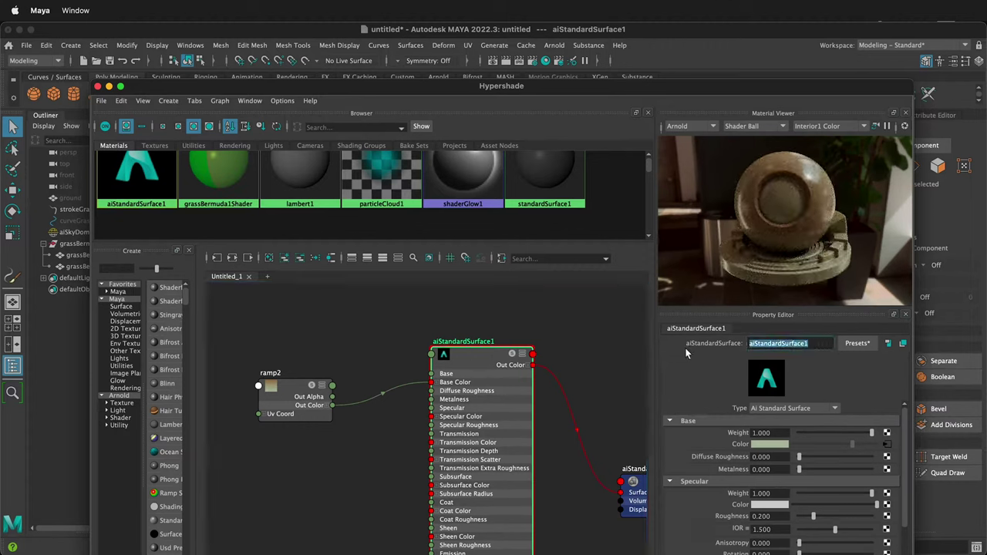
text(GrassLeafShader)
key(Return)
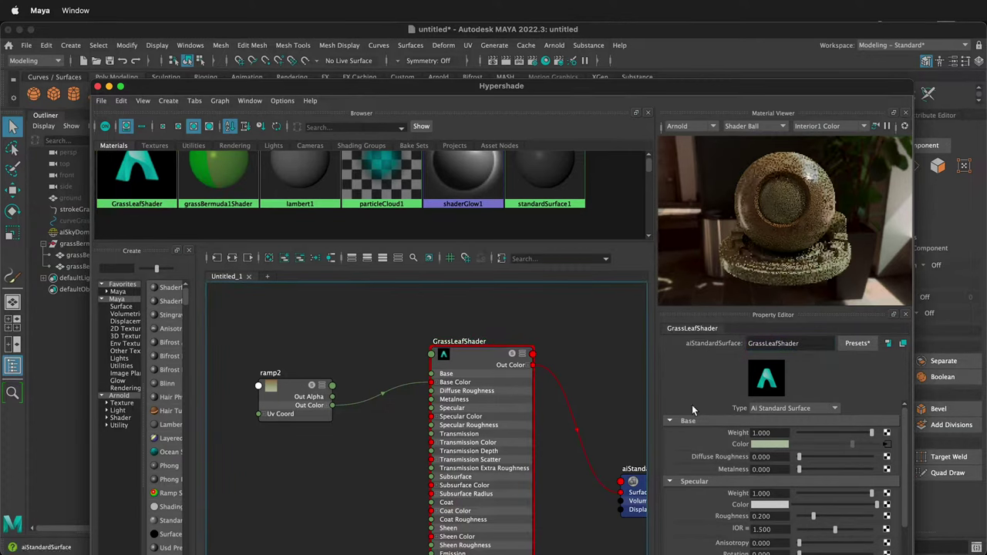
drag(867, 492, 799, 493)
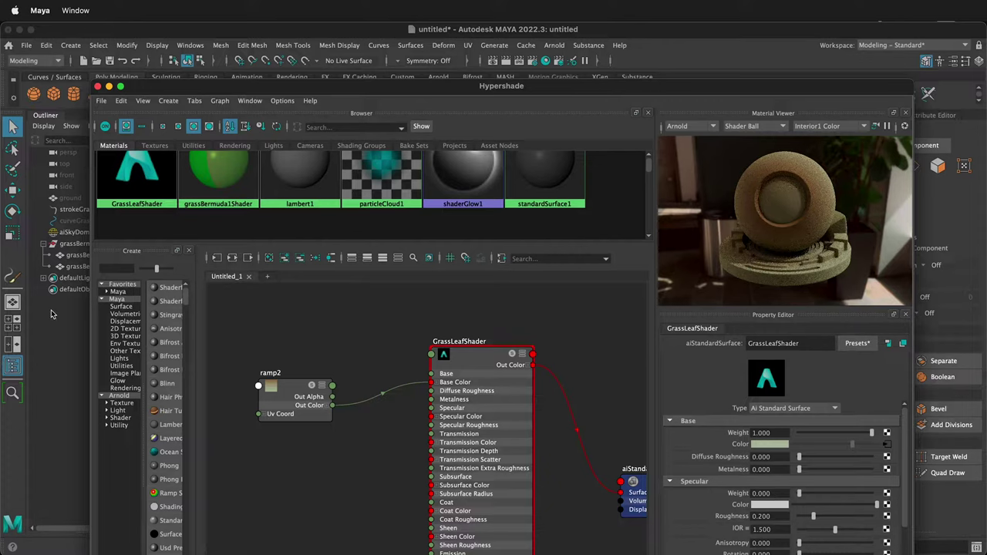
Step: Assign GrassLeafShader to grassBermuda1Leaf, then graph the grassBermuda1Shader network
click(176, 77)
drag(175, 84, 258, 31)
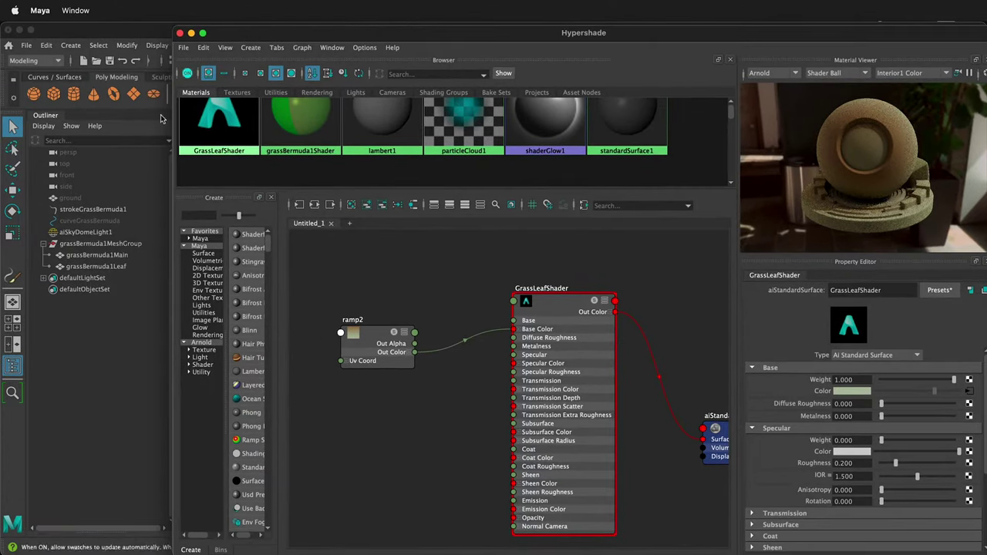
click(96, 266)
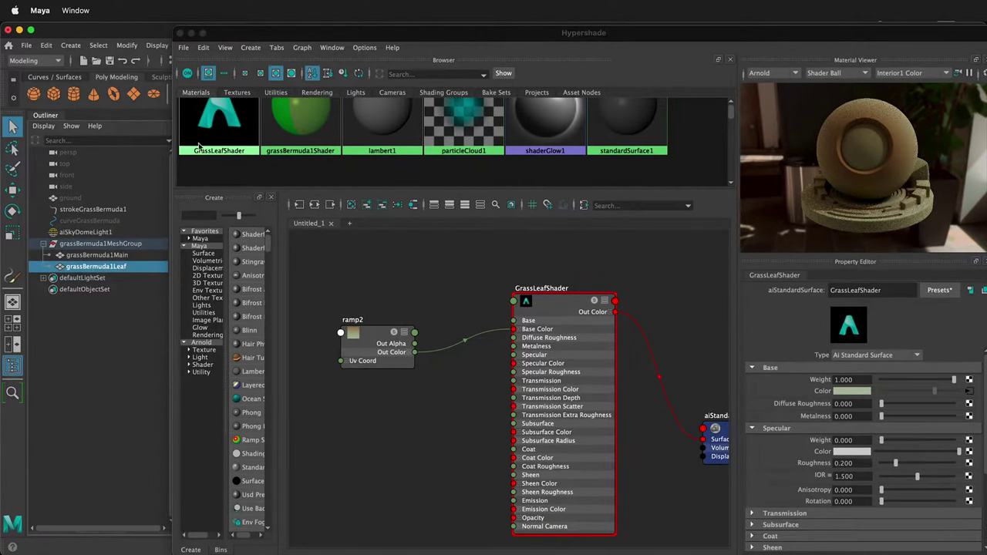
right_click(229, 125)
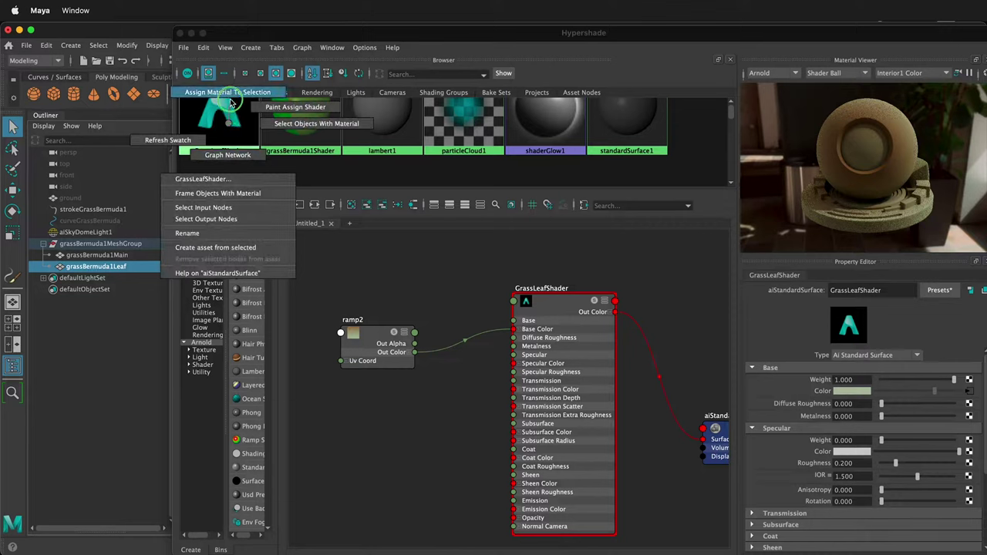
click(227, 92)
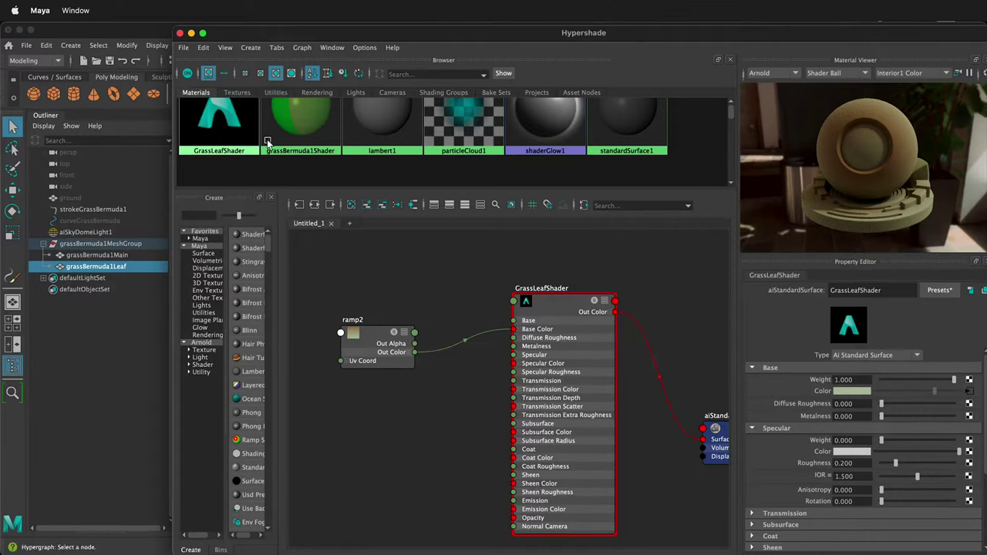
click(294, 130)
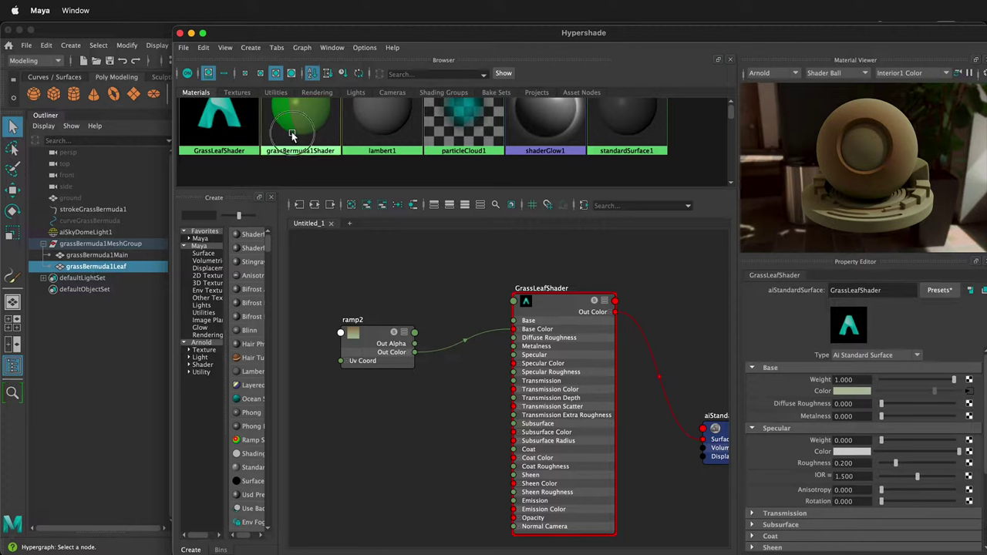
right_drag(312, 128, 314, 161)
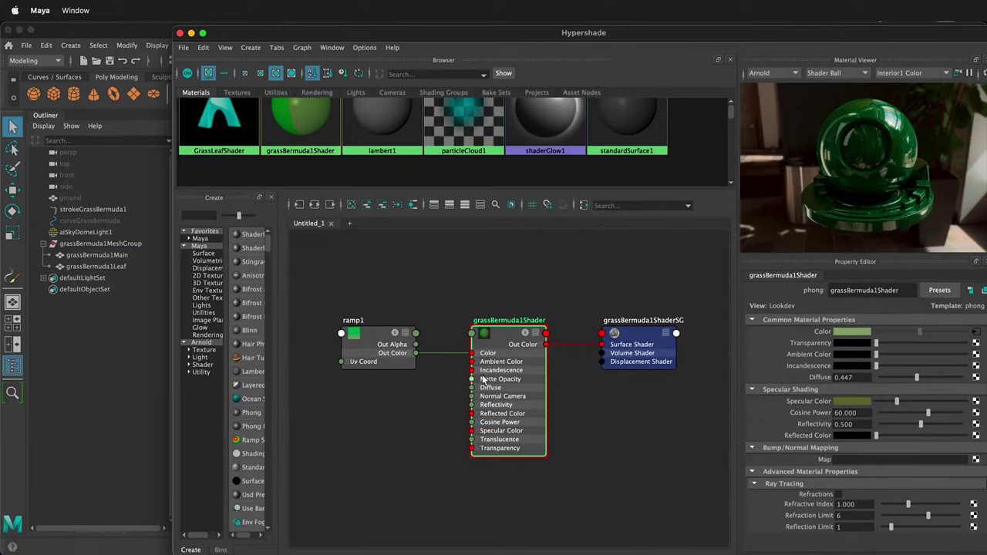
Step: Create an aiStandardSurface node with ramp1 Out Color driving its Base Color
click(612, 432)
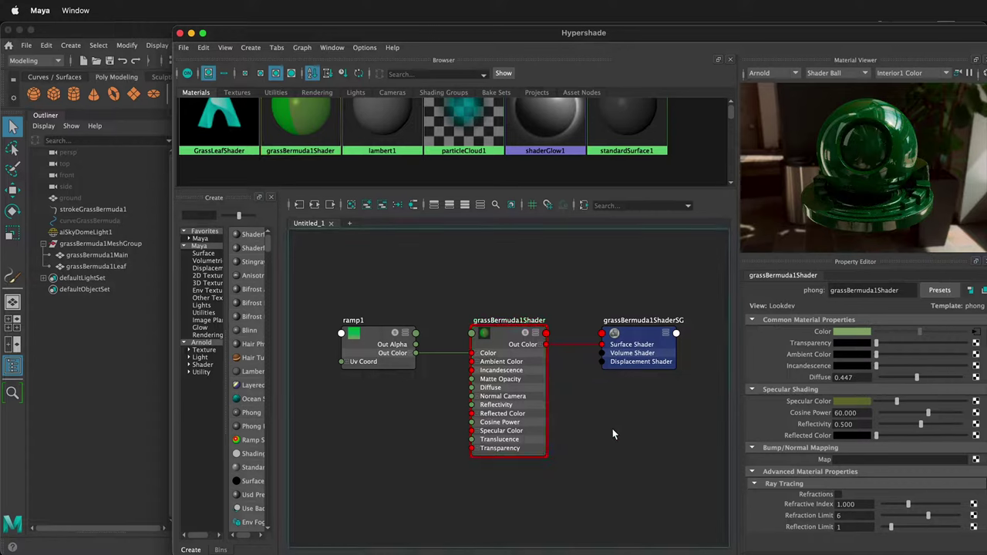
key(Tab)
text(aista)
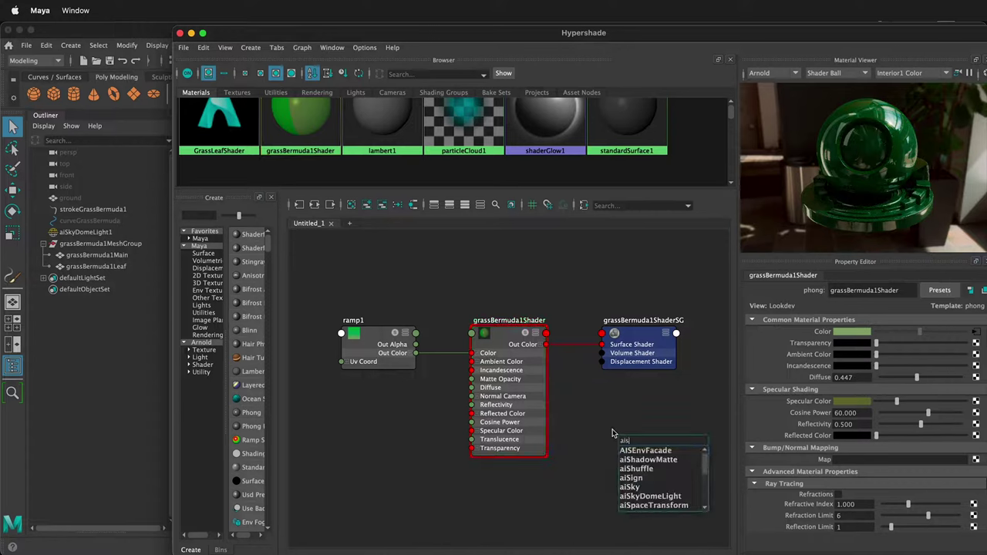
click(647, 460)
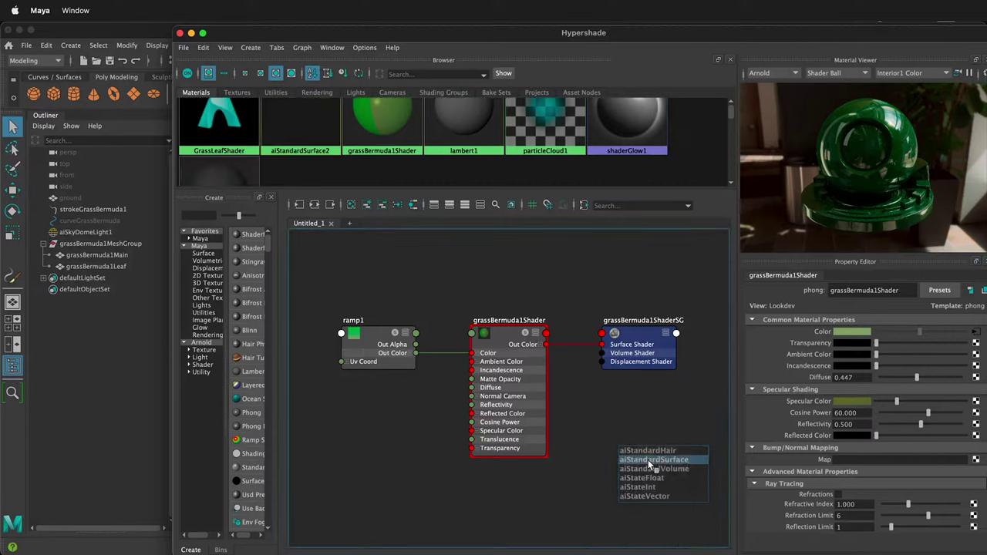
drag(451, 352, 587, 473)
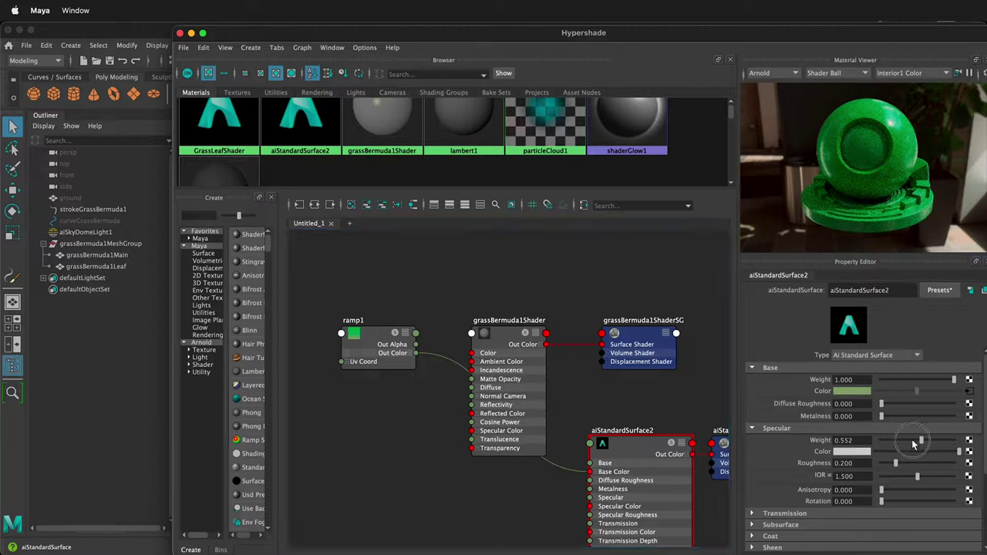
Step: Delete the old grassBermuda1Shader phong and its shading group, and rename the new shader grassShader
click(506, 343)
key(Delete)
click(616, 333)
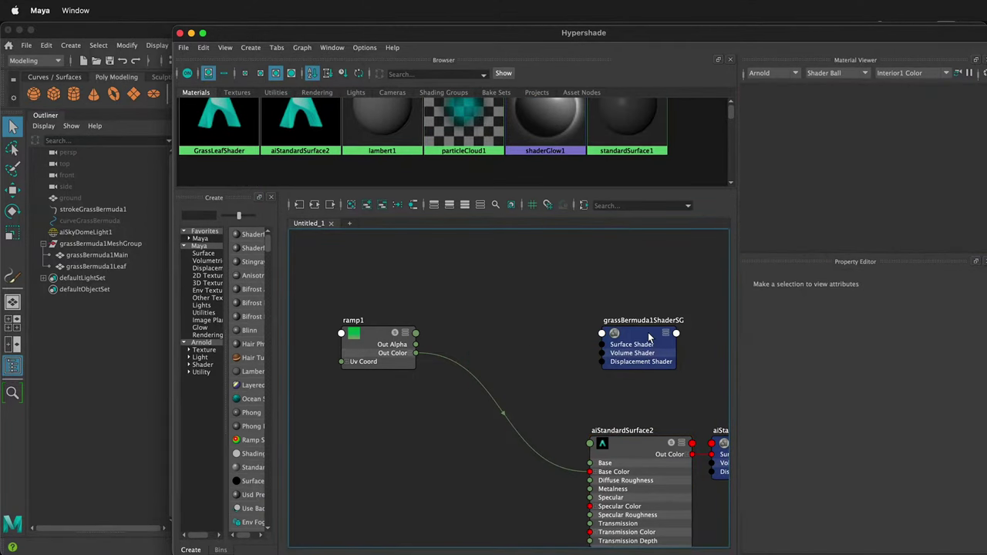
key(Delete)
drag(632, 441, 552, 326)
double_click(871, 290)
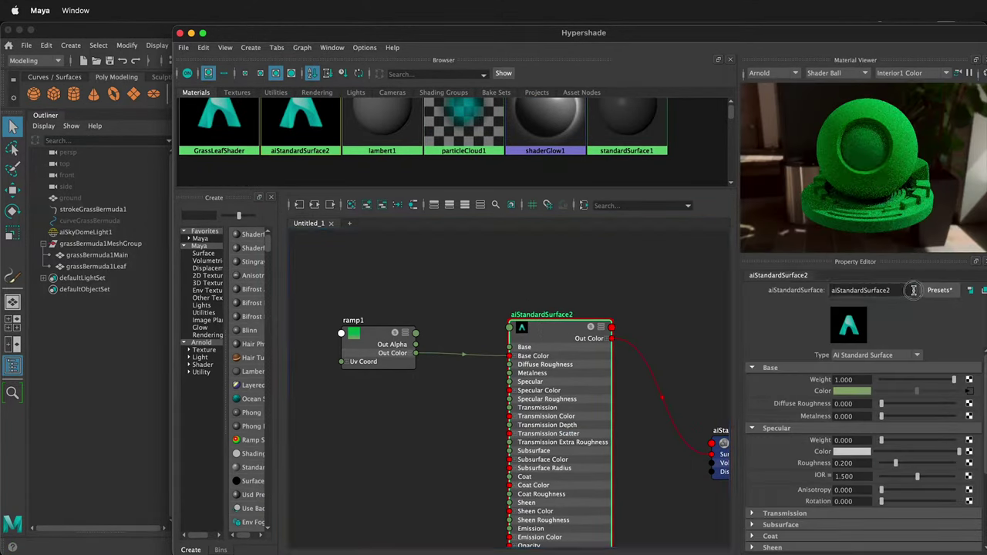
text(grassShader)
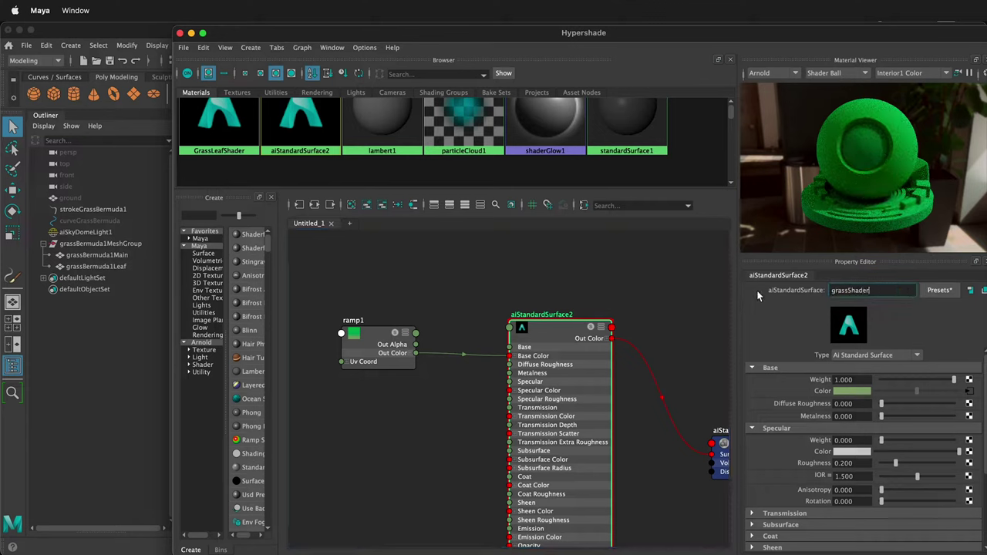
key(Return)
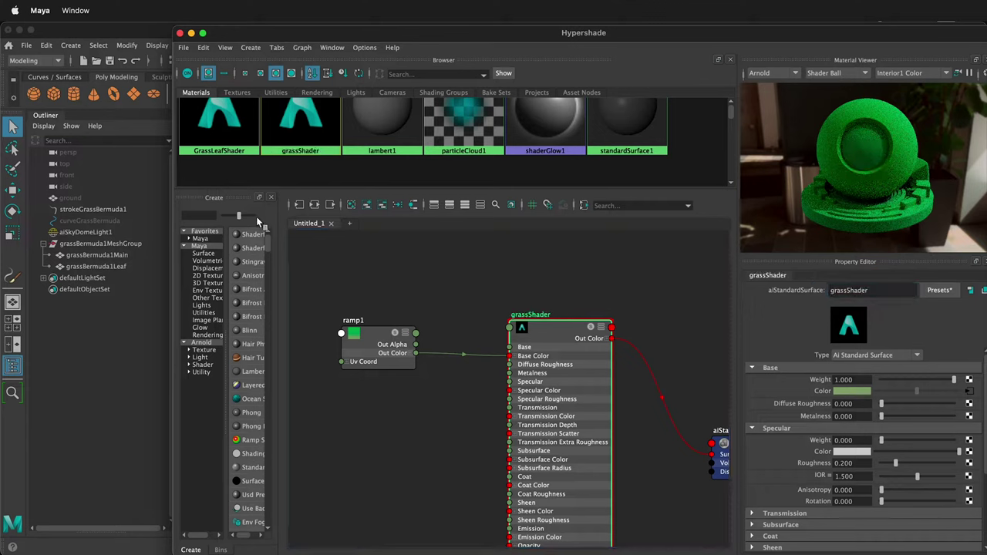
Step: Assign grassShader to the grassBermuda1Main mesh
click(117, 257)
click(288, 117)
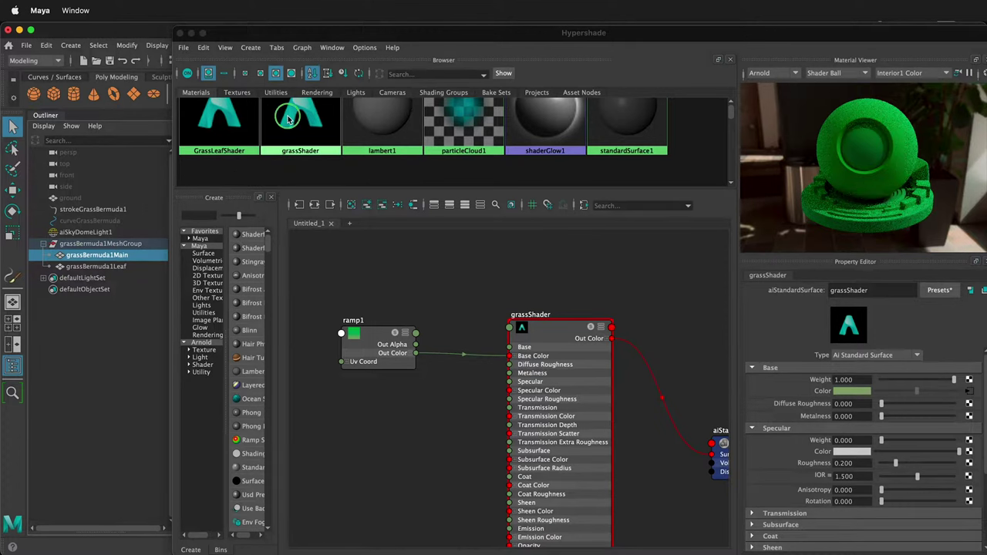
right_click(288, 117)
click(286, 85)
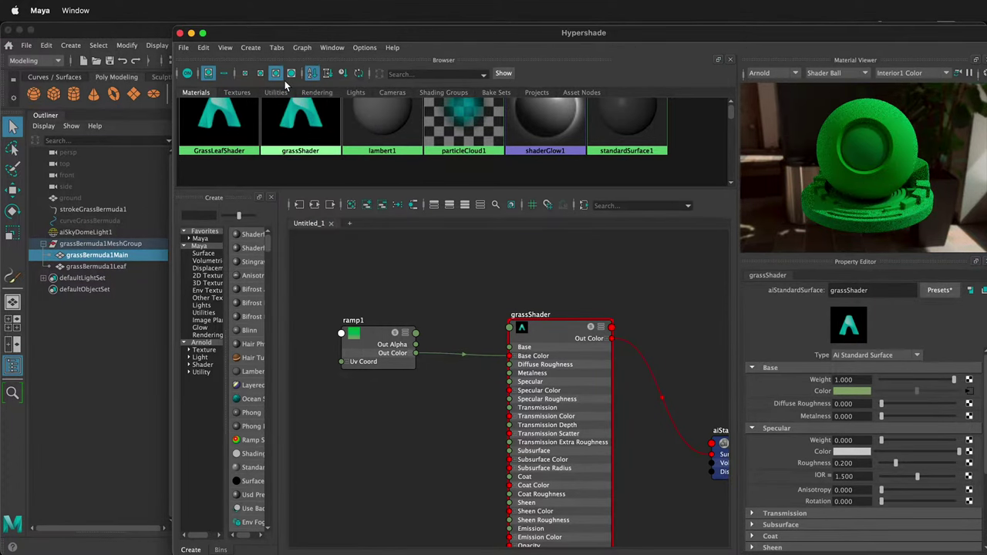
Step: Render the grass in the Arnold RenderView to check the green blades with brown tips
drag(299, 36, 224, 360)
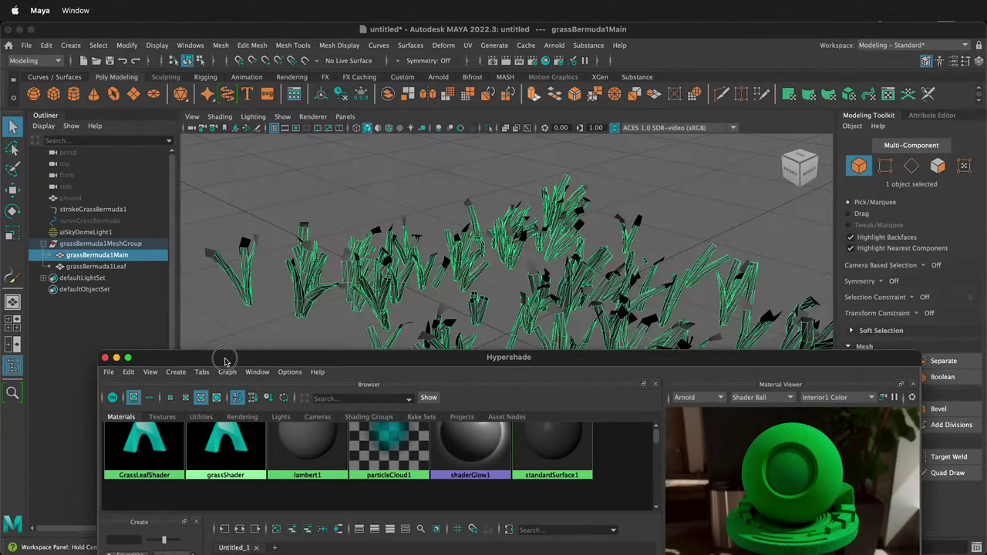
click(554, 45)
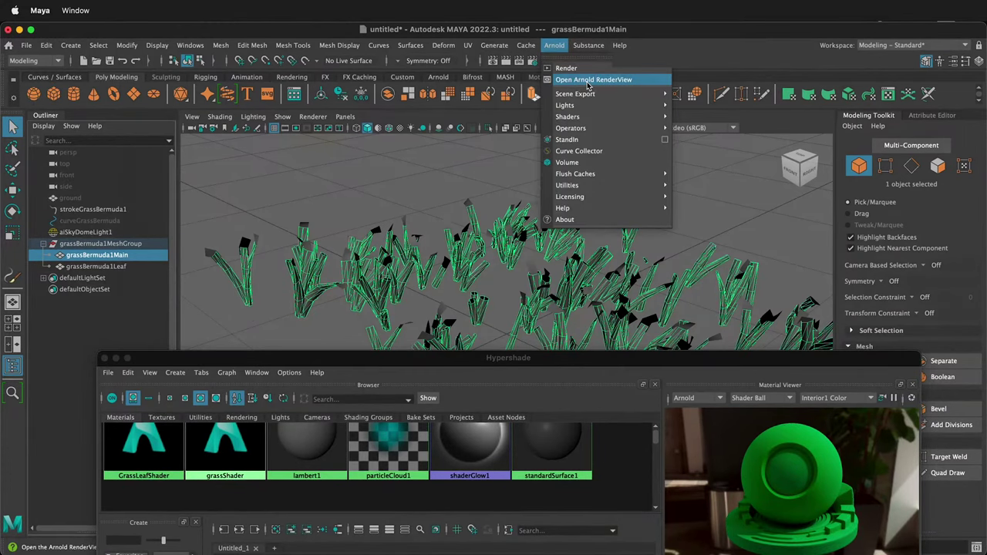
click(587, 80)
click(759, 135)
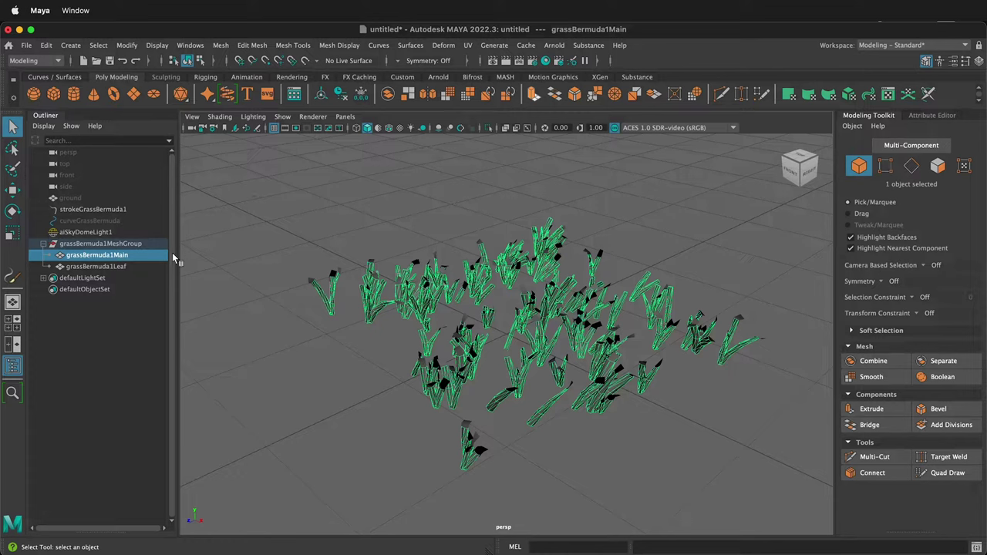
Step: Move grassBermuda1MeshGroup so it sits centred on the grid origin
click(93, 244)
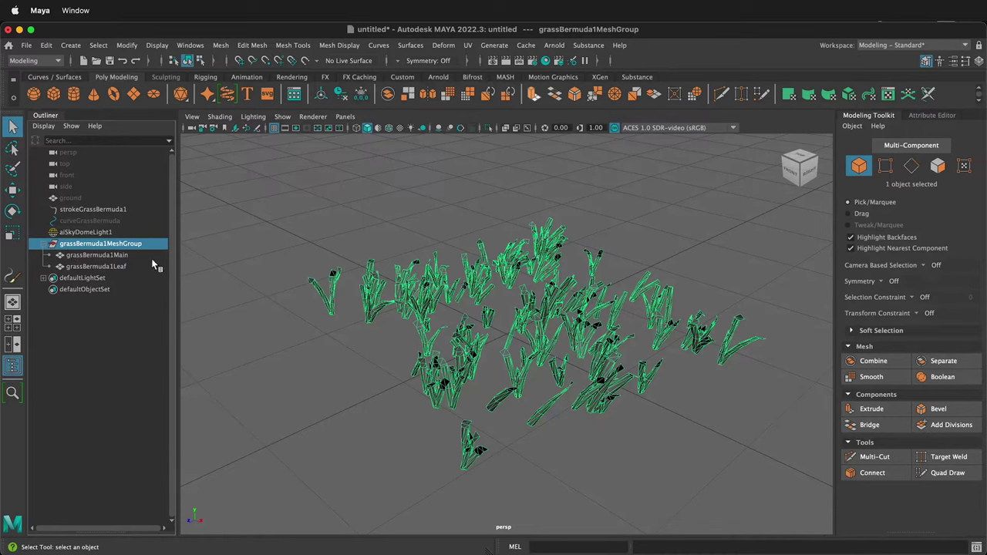
click(340, 94)
key(w)
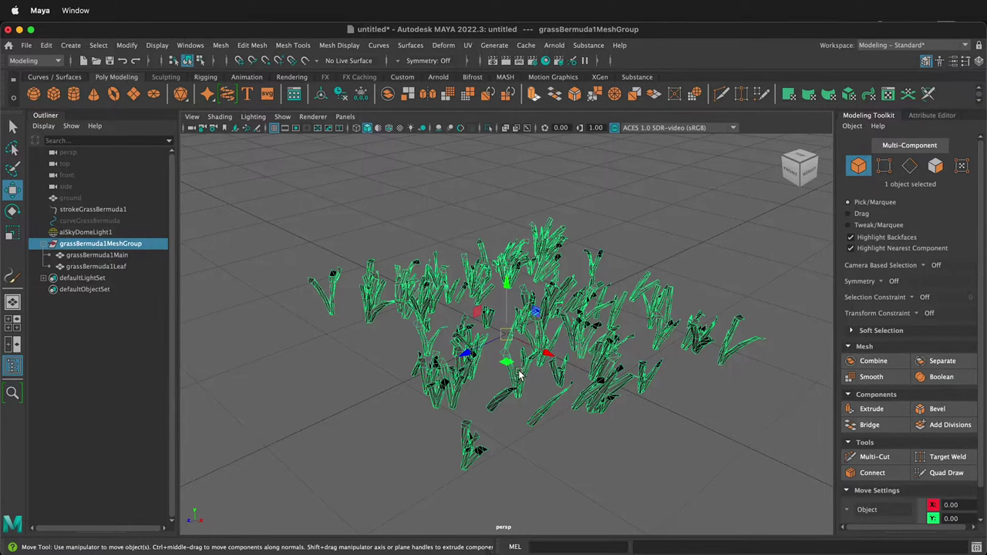
alt+drag(523, 374, 525, 397)
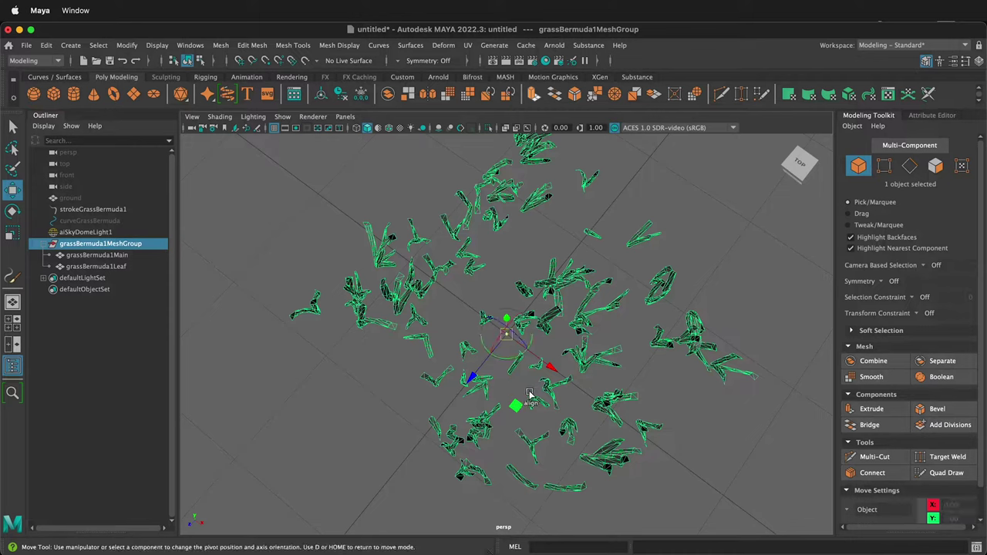
drag(514, 387, 532, 363)
click(555, 46)
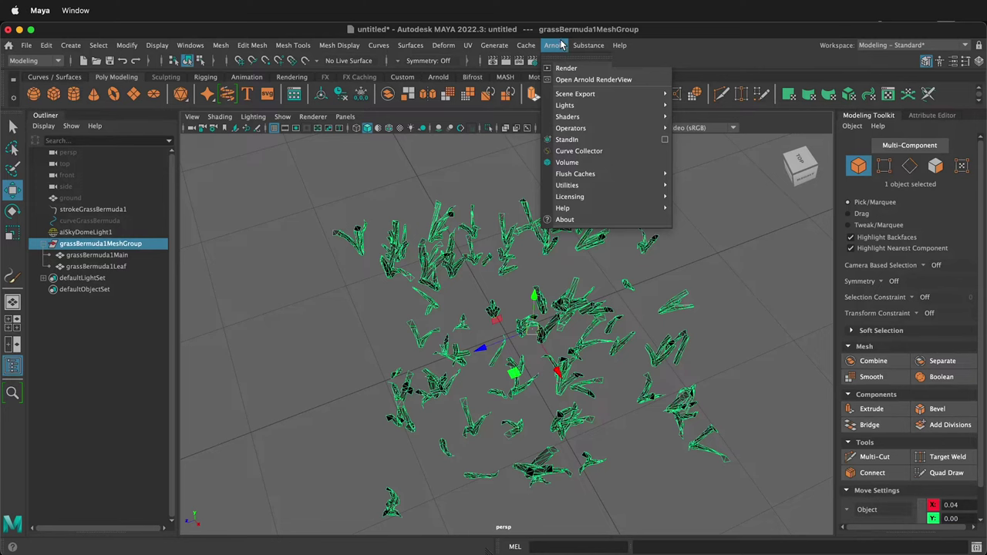
mouse_move(573, 96)
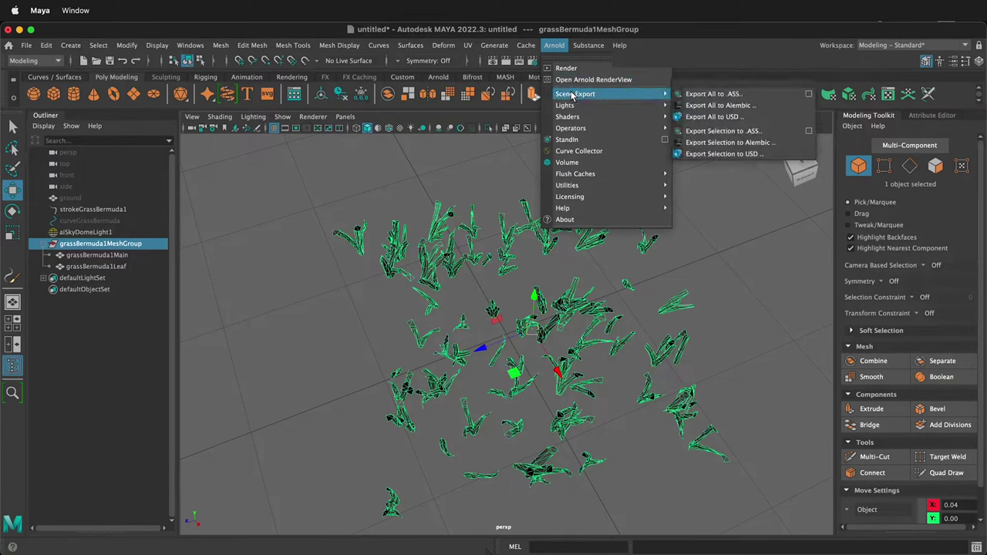
Step: Export the selected grass mesh group as grass.ass to the grass-hill scenes folder
click(774, 132)
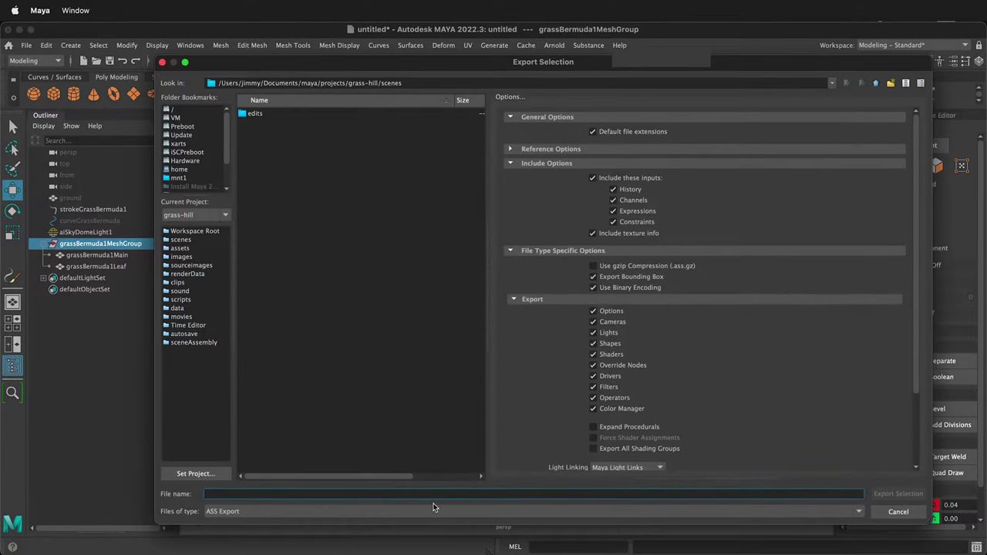
text(g)
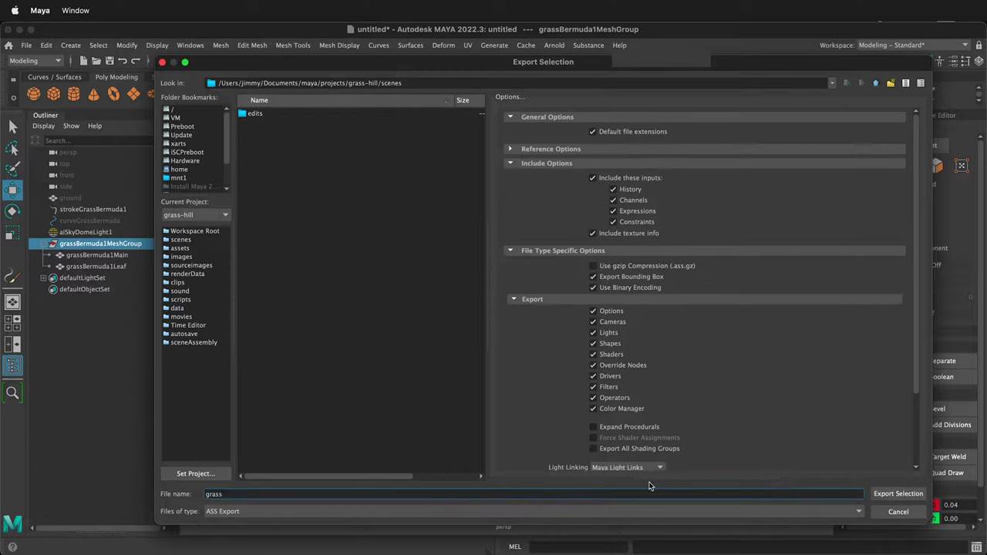
text(rass)
click(897, 493)
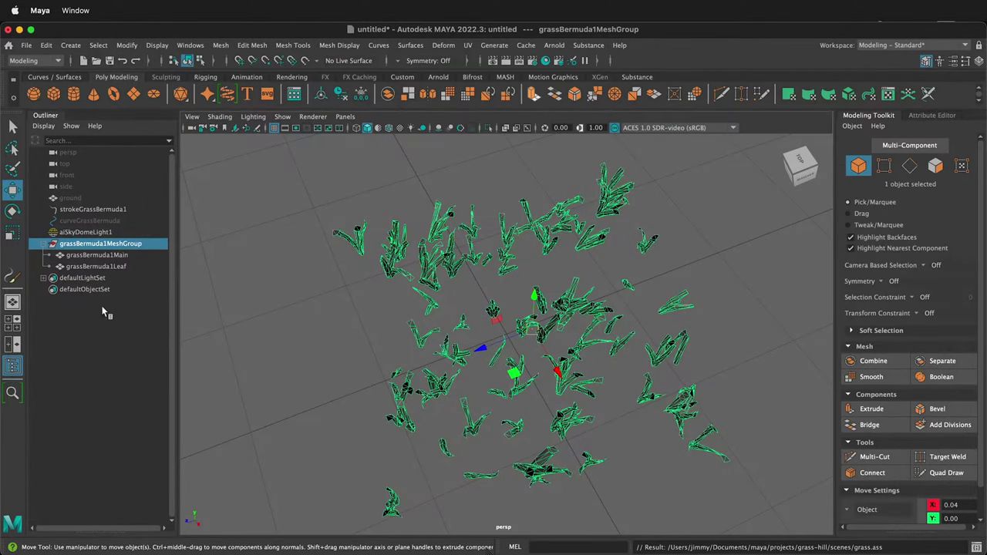
Step: Hide grassBermuda1MeshGroup and unhide the ground terrain object
key(h)
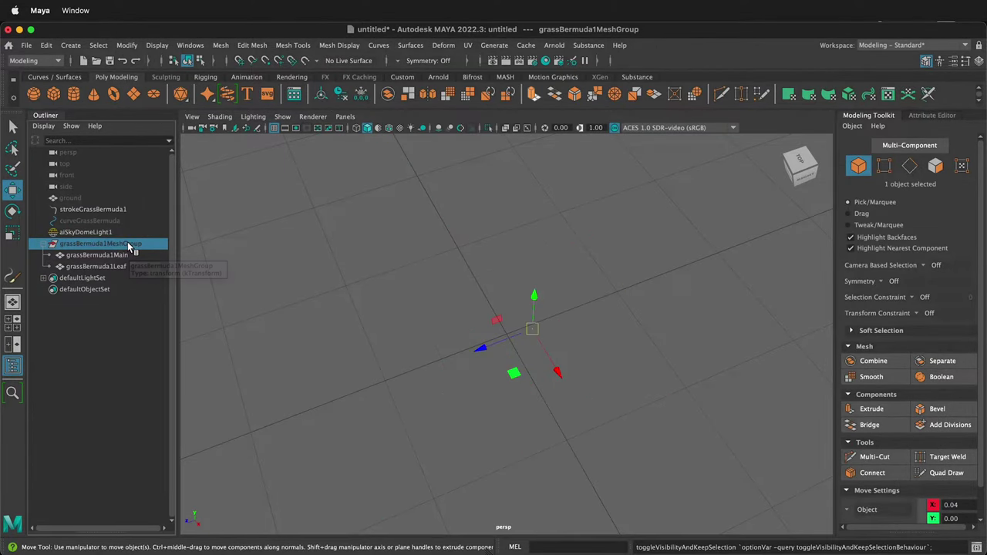
click(73, 199)
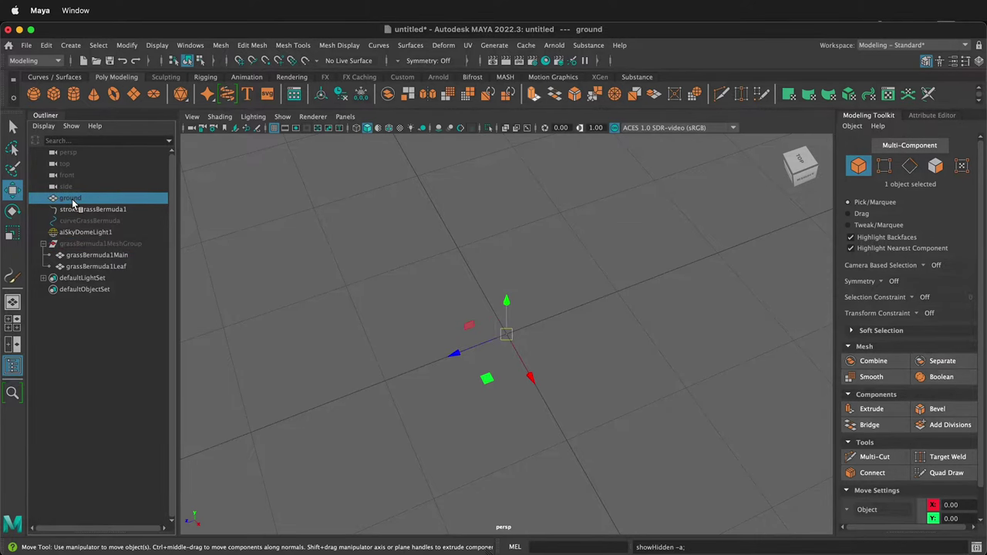
key(h)
scroll(463, 297, down, 5)
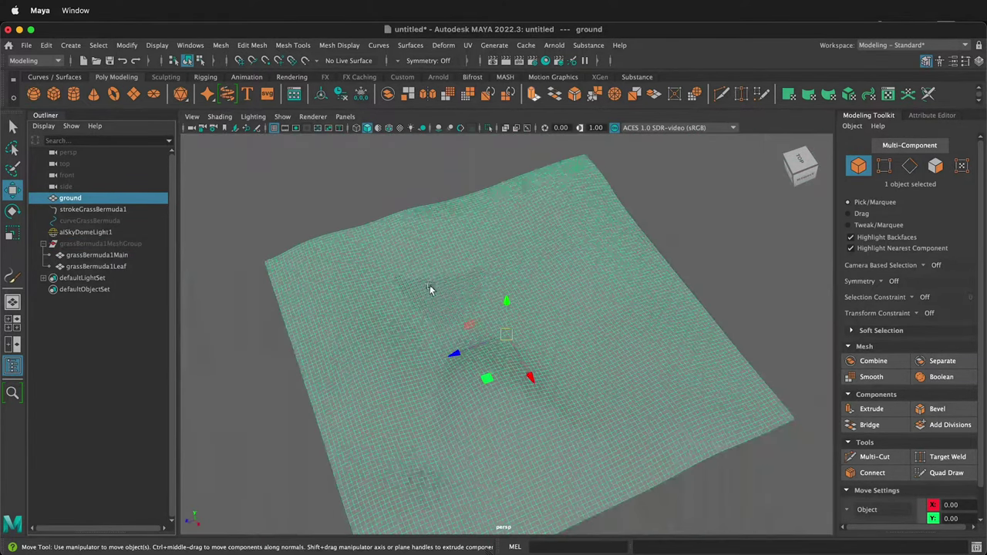
alt+drag(452, 286, 459, 278)
click(516, 213)
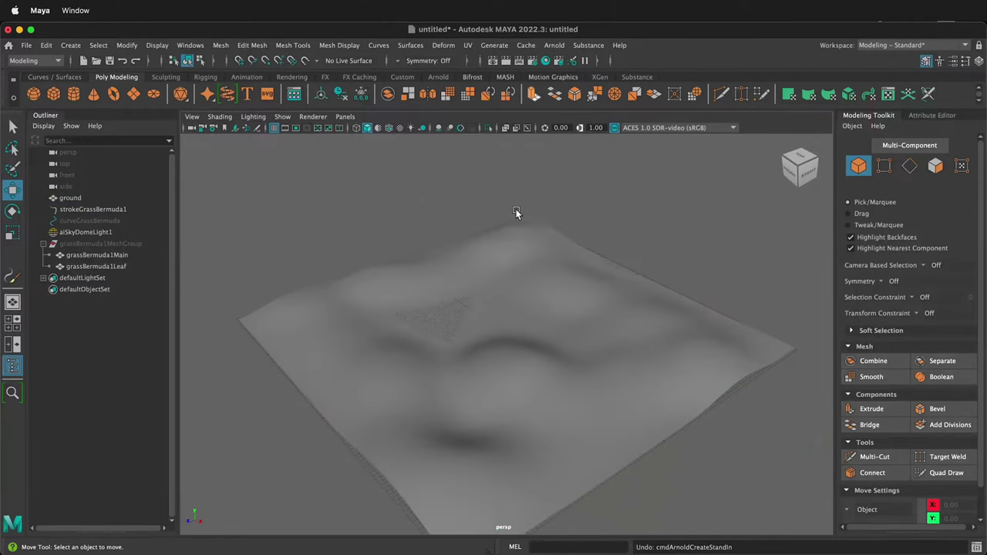
click(556, 46)
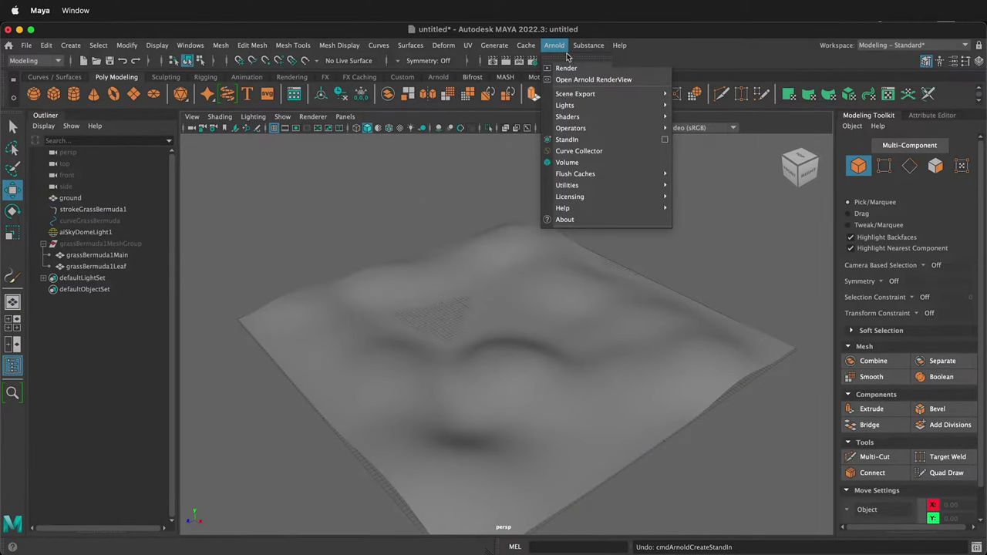
Step: Load grass.ass as an Arnold StandIn and select the aiStandIn in the Outliner
click(662, 141)
click(266, 124)
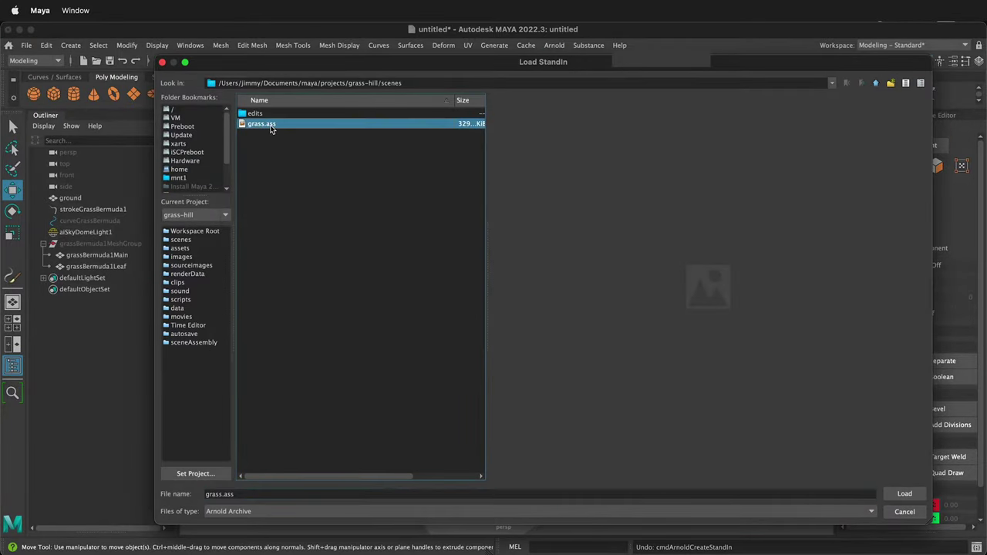
click(907, 494)
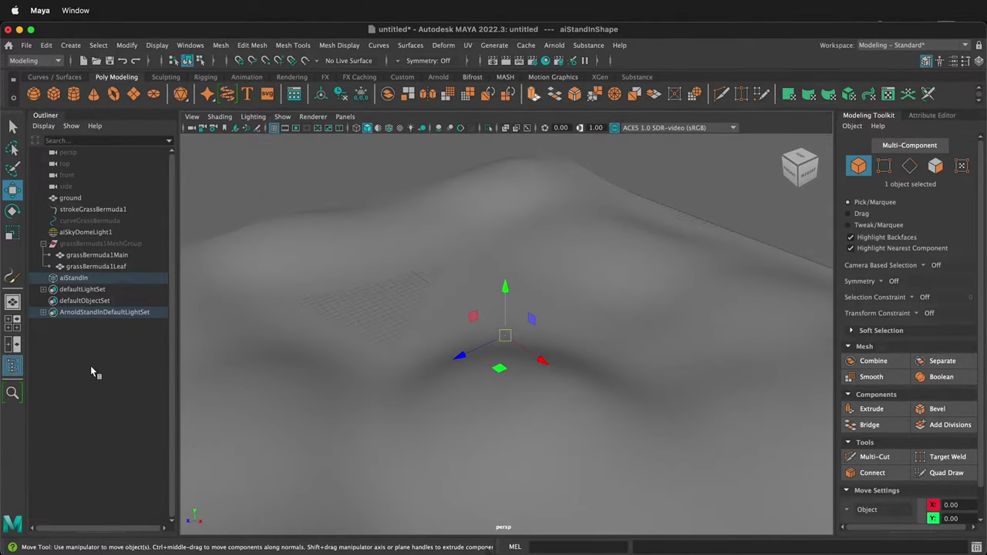
click(81, 278)
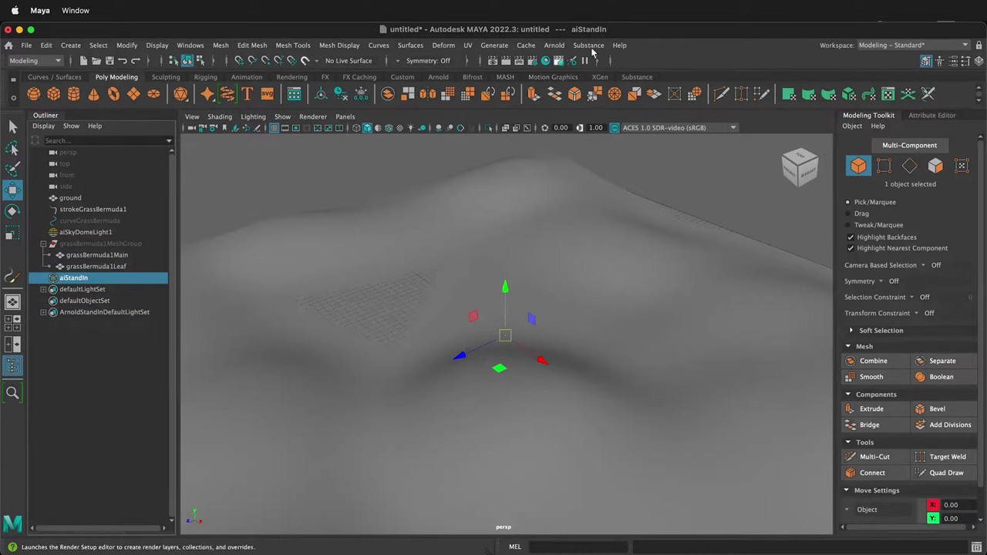
Step: Switch to the FX menu set and create MASH1 from the aiStandIn
click(31, 60)
click(32, 103)
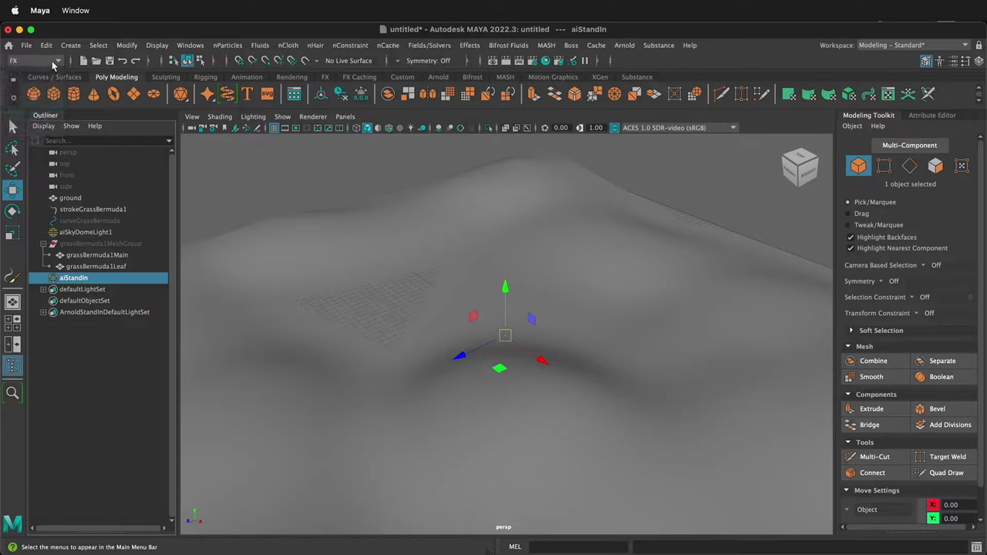
click(546, 44)
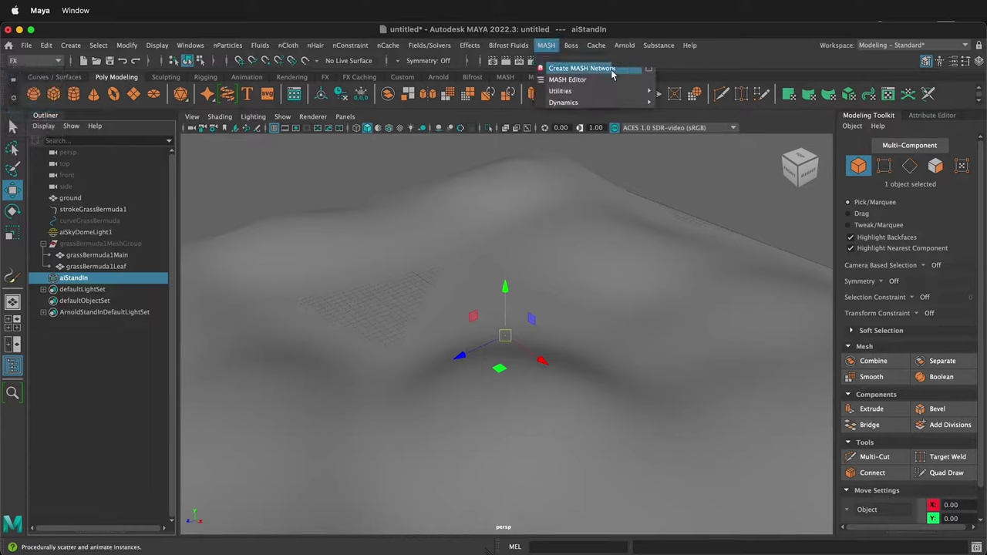
click(649, 69)
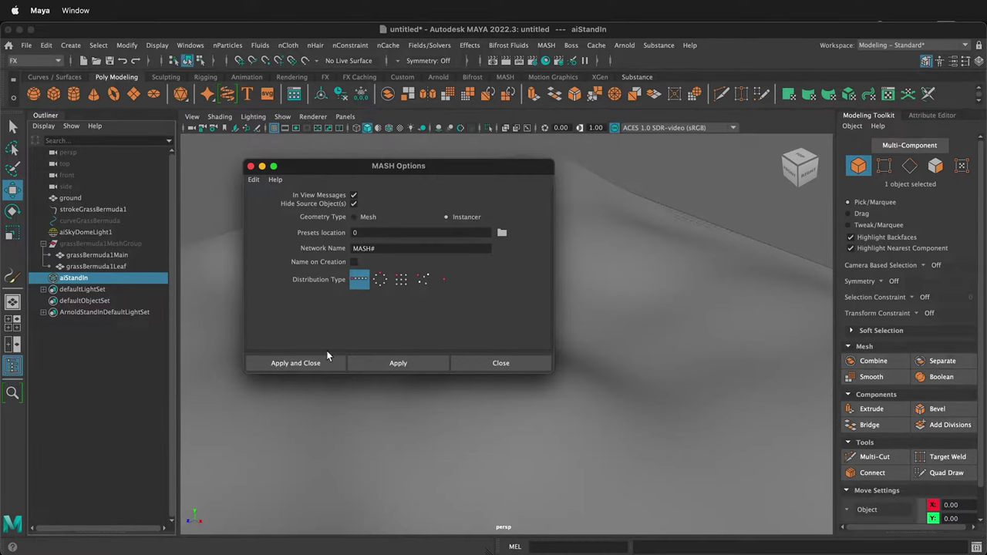
click(382, 358)
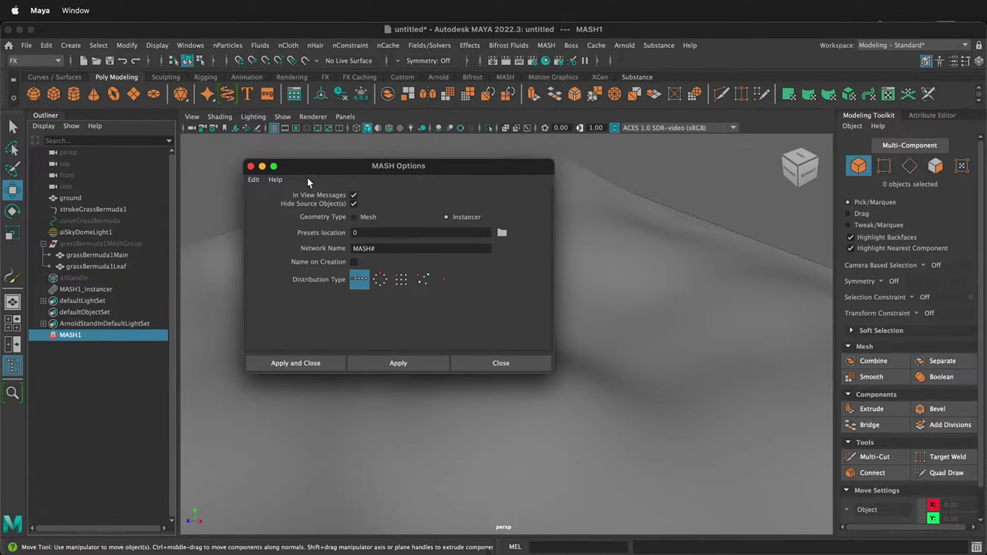
click(251, 166)
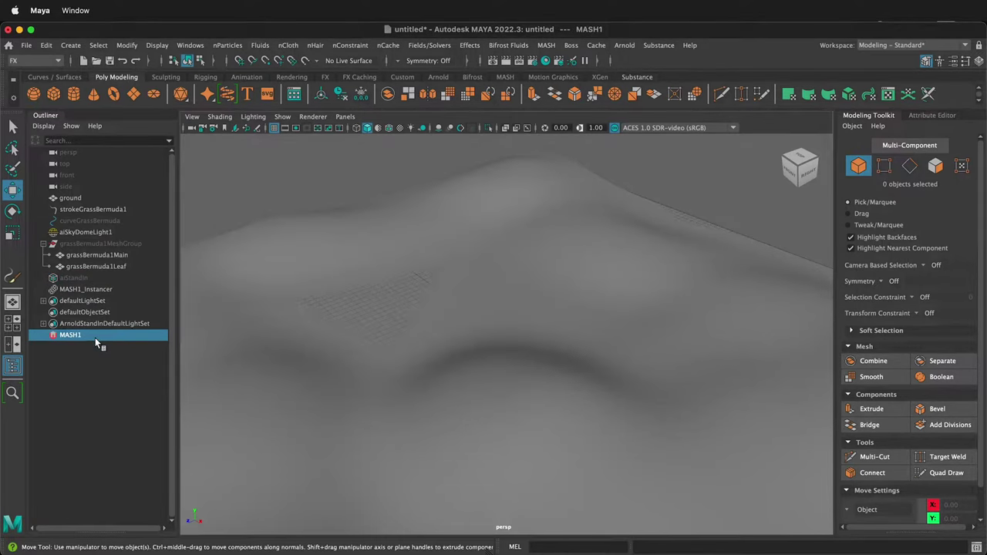
click(931, 115)
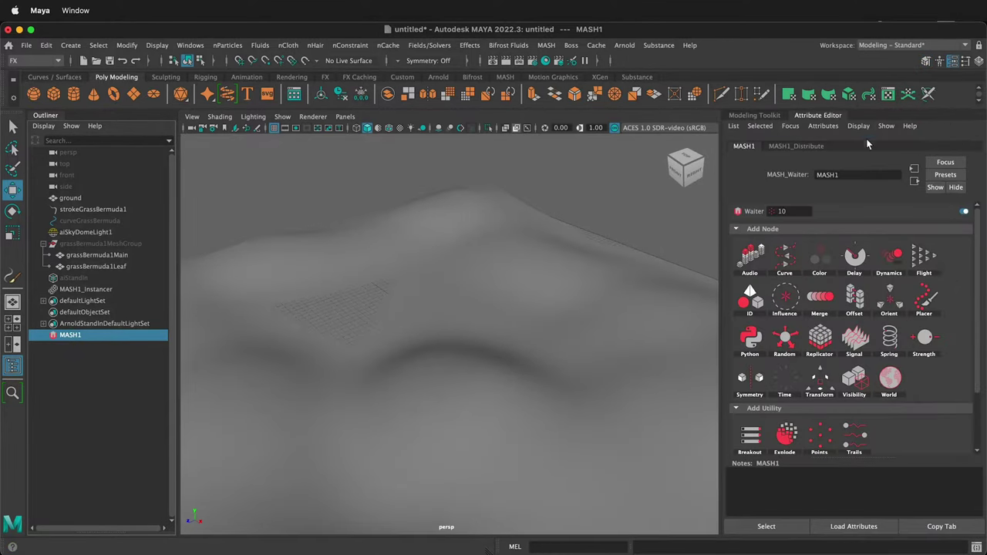
Step: Set MASH1_Distribute to Mesh distribution over ground with 10000 points
click(789, 147)
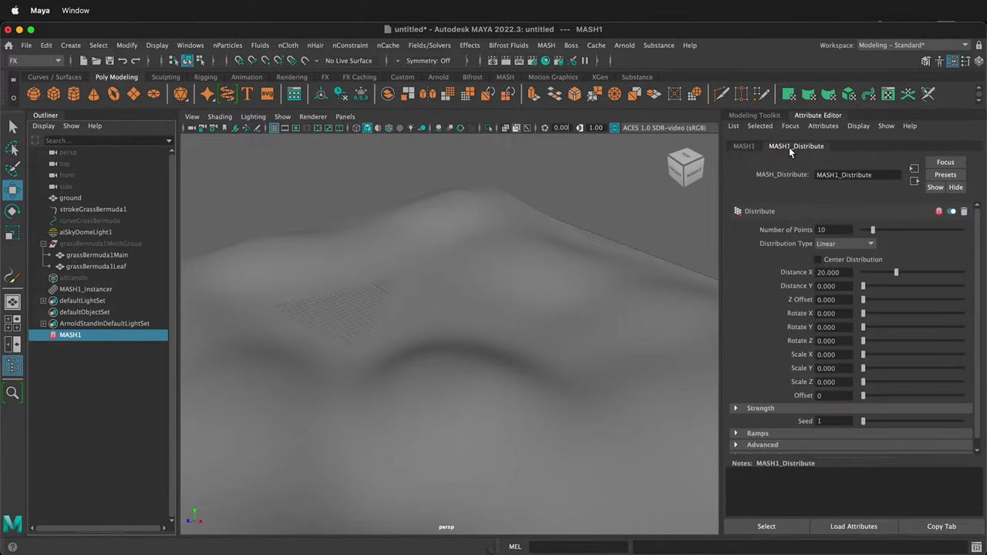
click(848, 245)
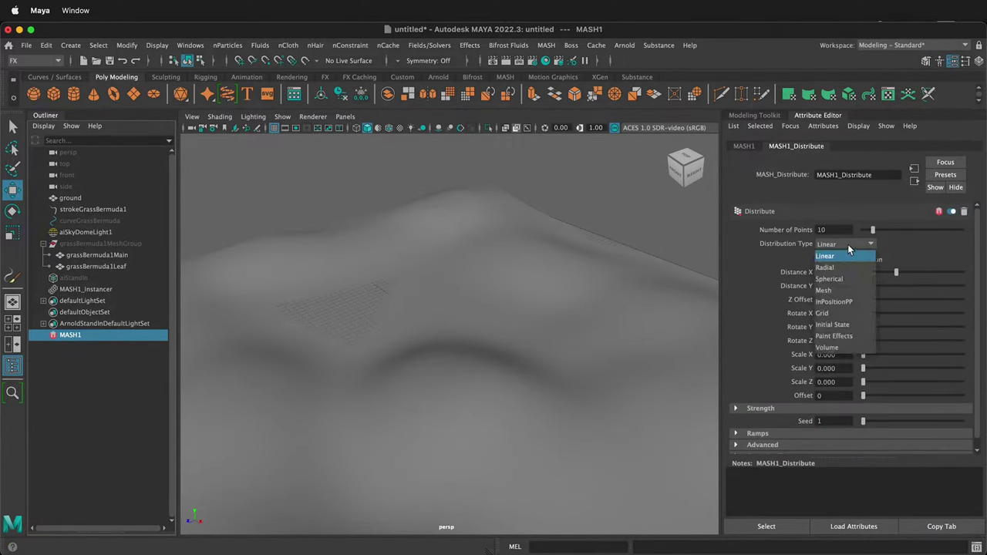
click(844, 291)
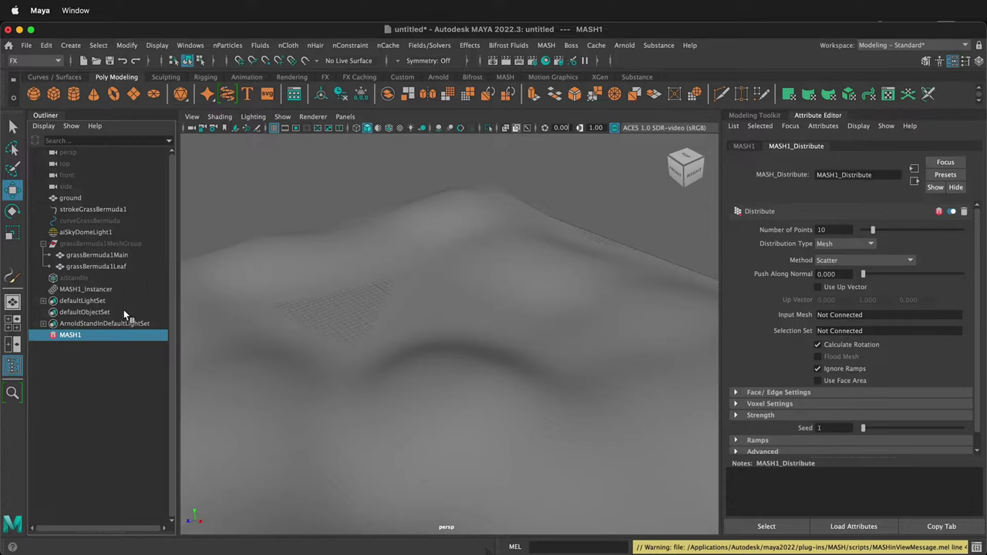
middle_drag(68, 199, 848, 318)
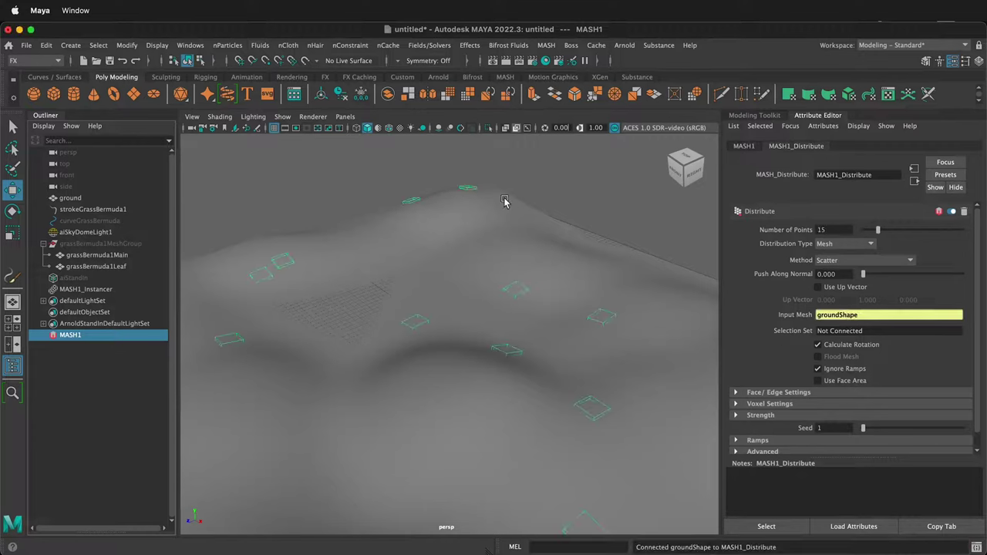
click(833, 229)
key(Return)
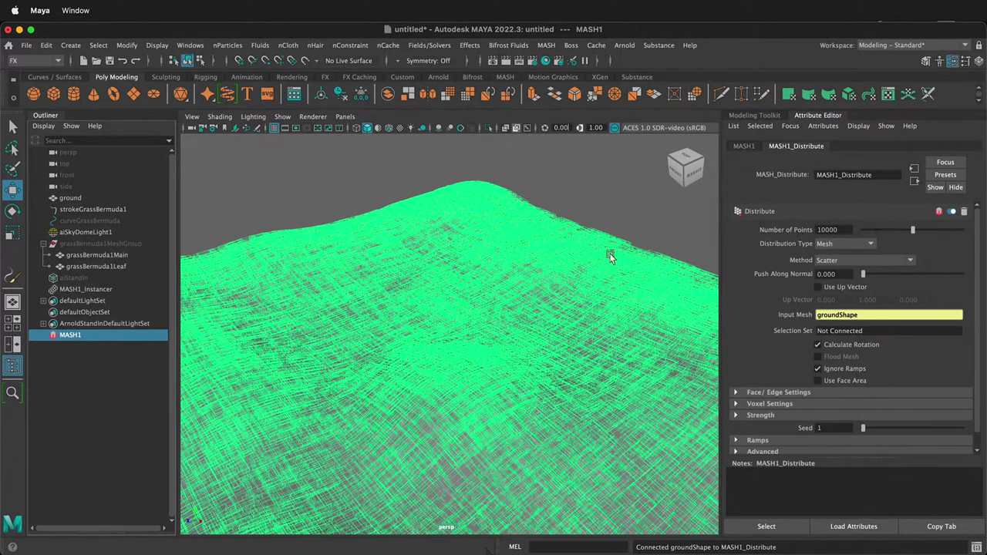
scroll(493, 332, down, 5)
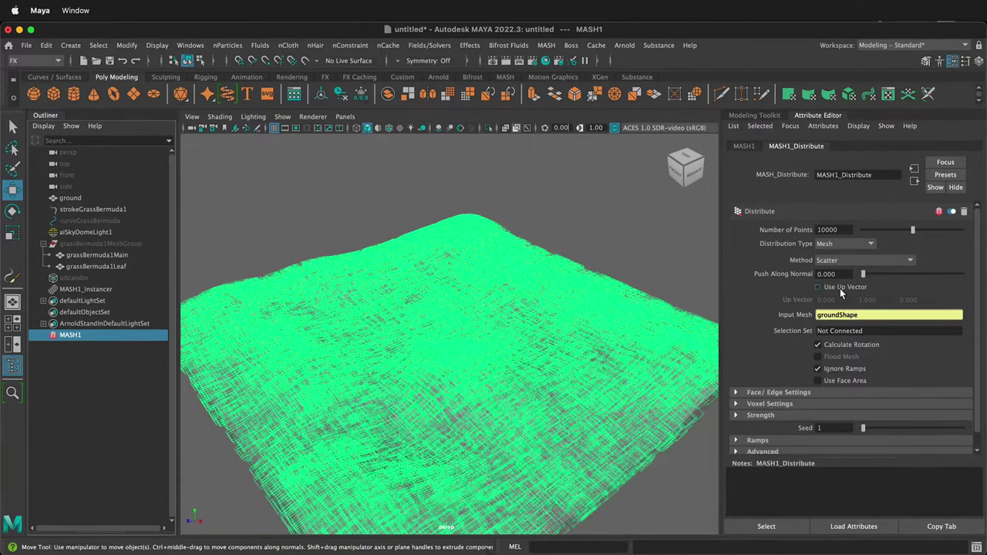
click(625, 45)
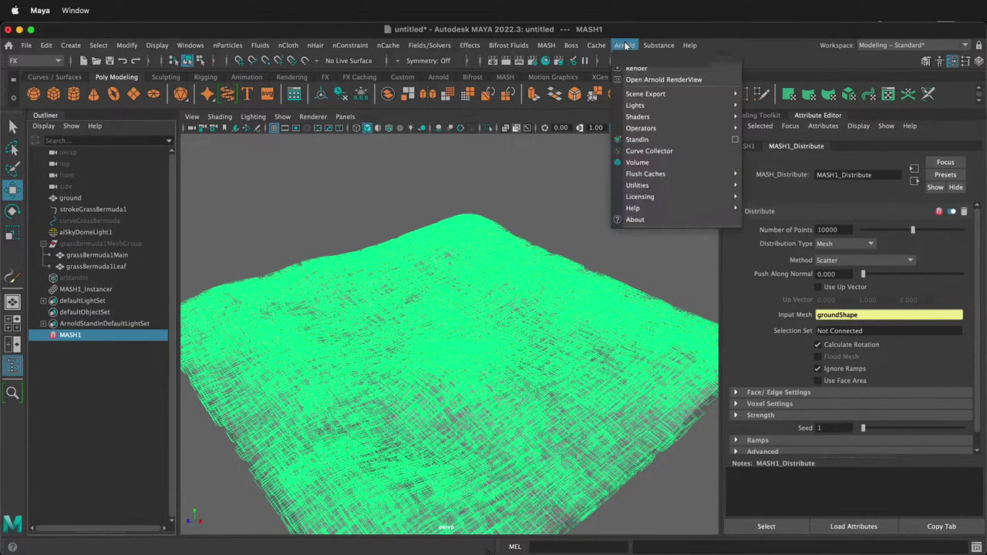
click(642, 80)
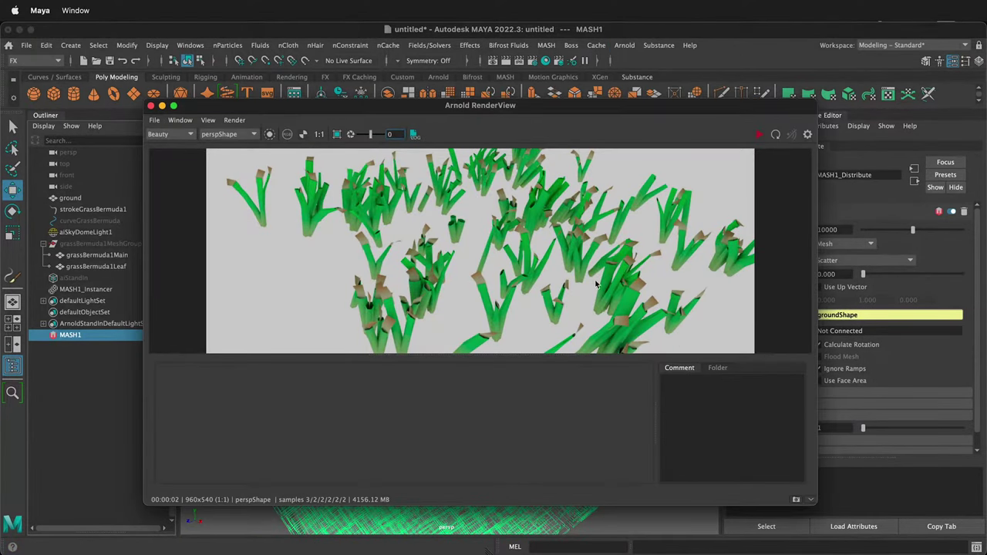
click(760, 137)
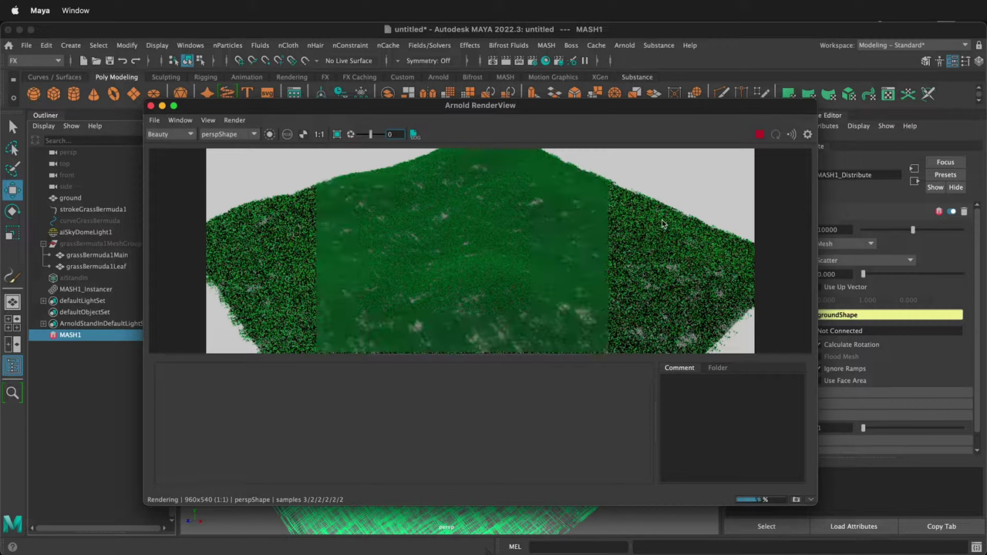
click(760, 134)
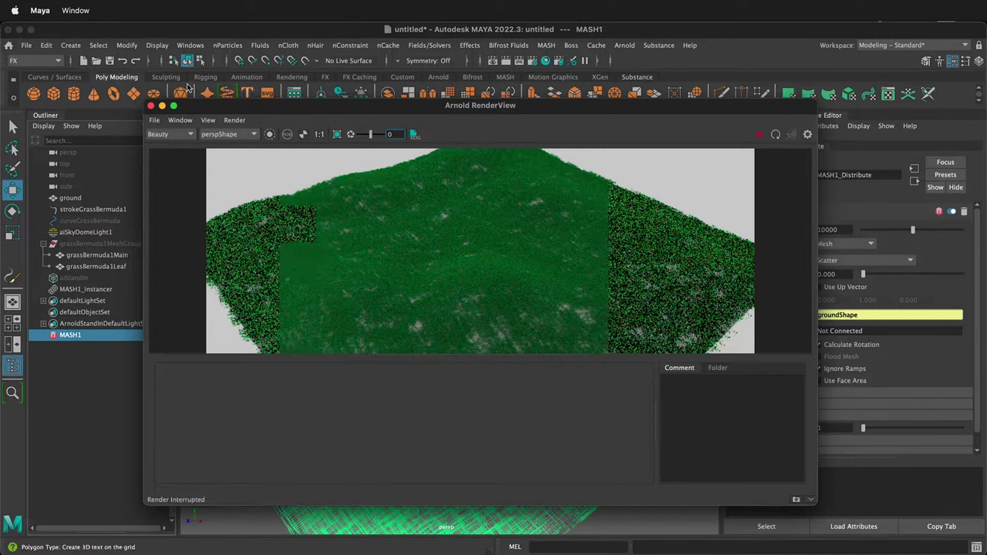
click(151, 106)
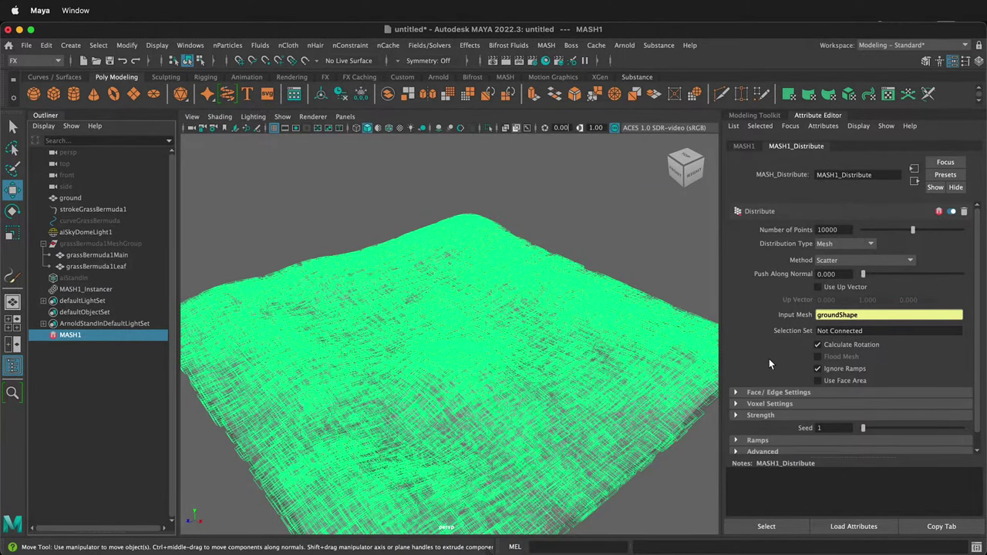
Step: Enable Use Face Area and add a MASH1_Random node randomizing rotation and scale
click(818, 381)
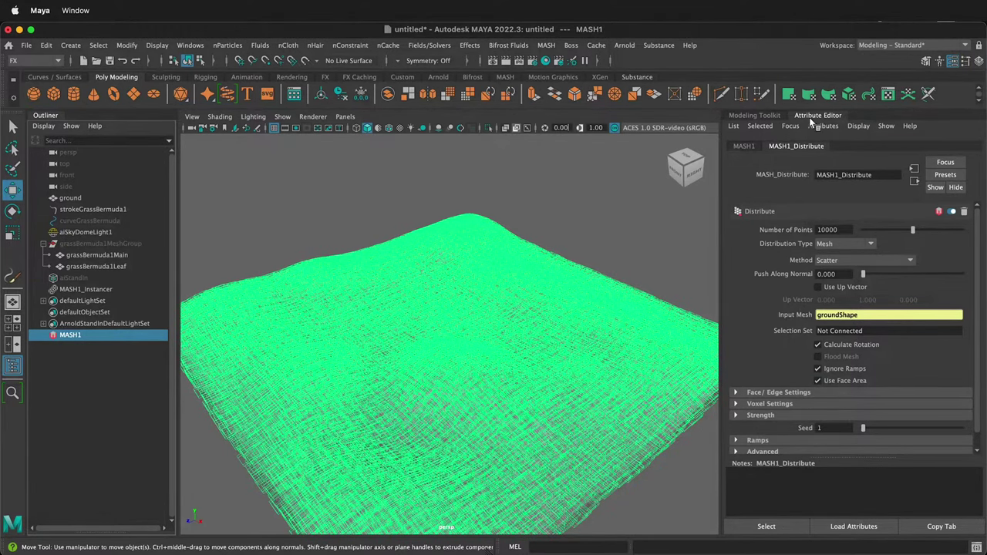
click(745, 146)
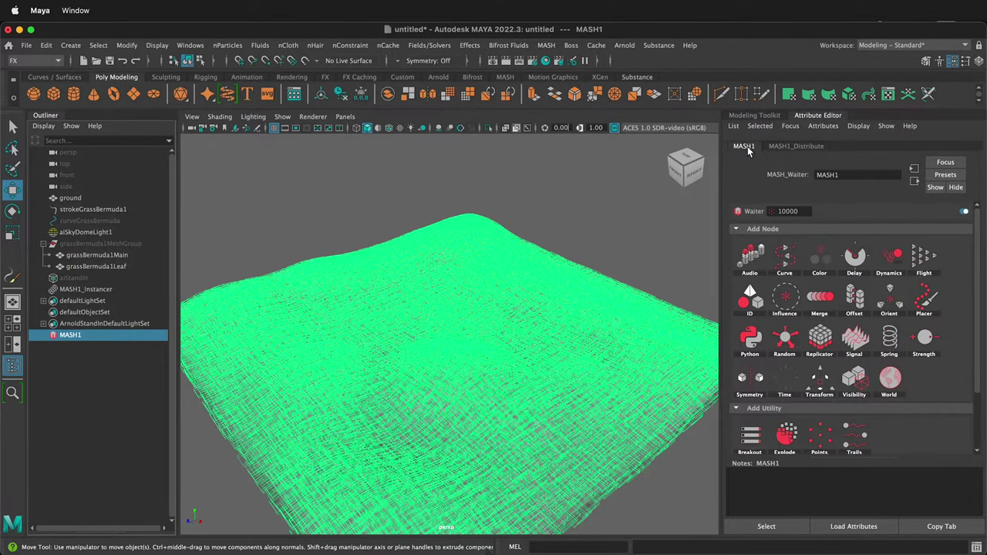
click(809, 337)
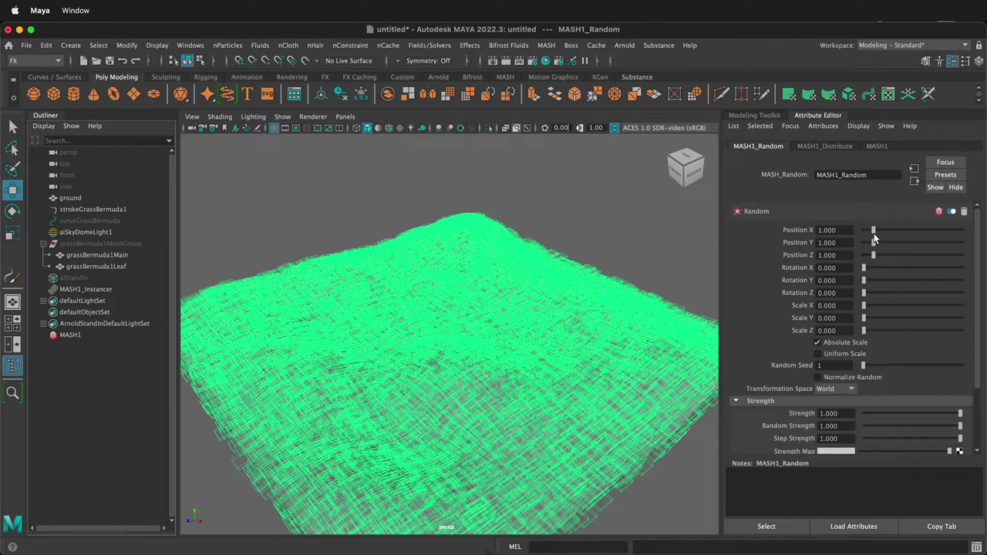
drag(864, 318, 866, 294)
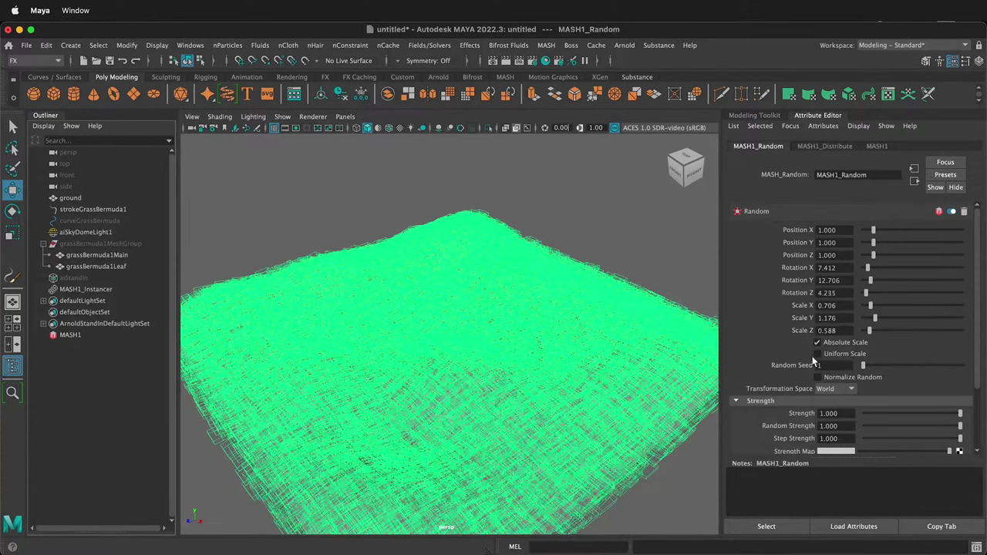
Step: Raise the MASH1_Distribute Number of Points to 20000
click(825, 147)
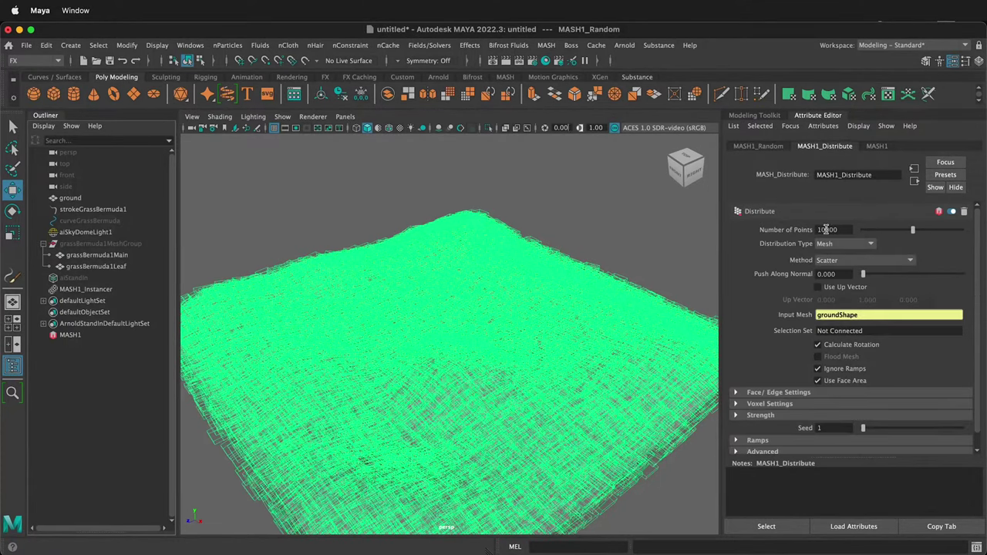
key(BackSpace)
text(2)
click(625, 45)
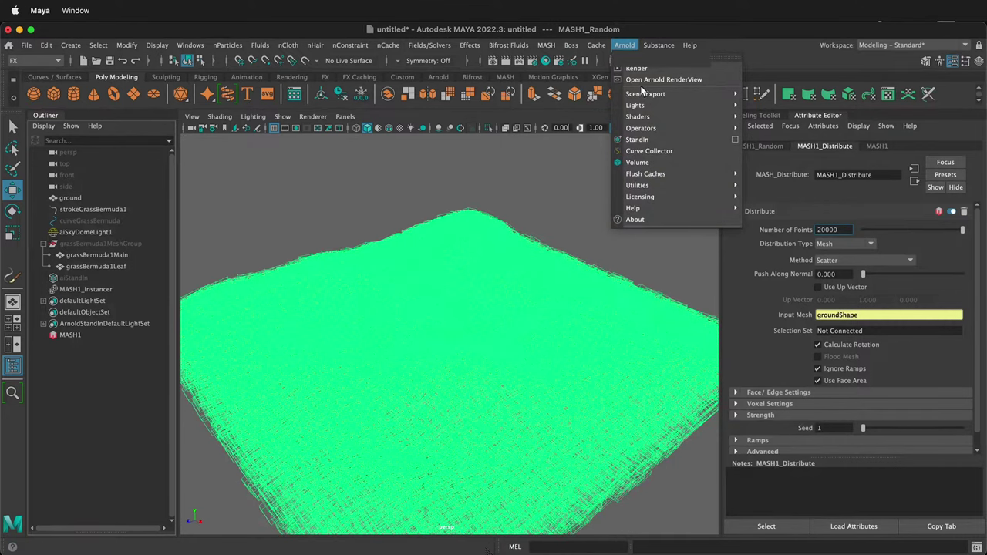
Step: Render the 20000-point grass field in the Arnold RenderView
click(640, 81)
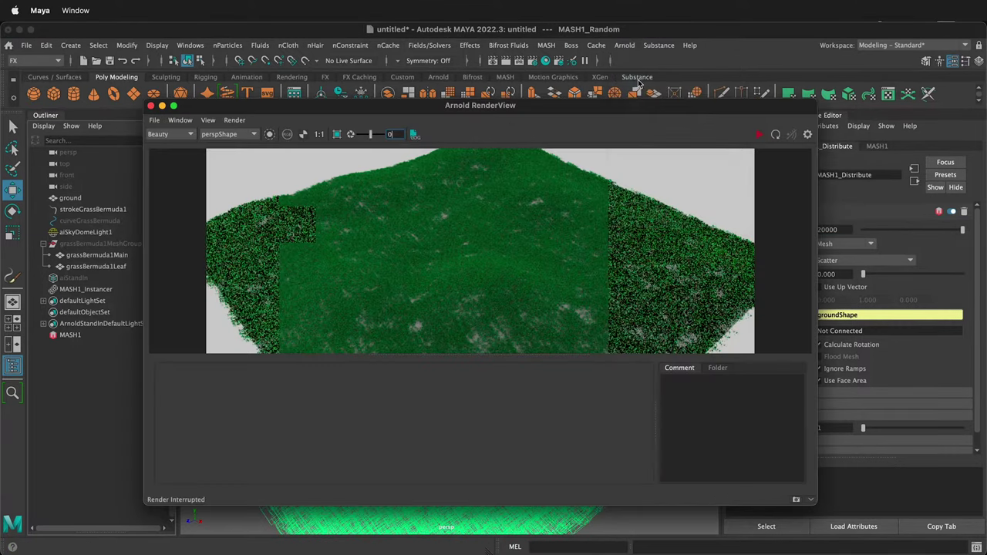
click(774, 135)
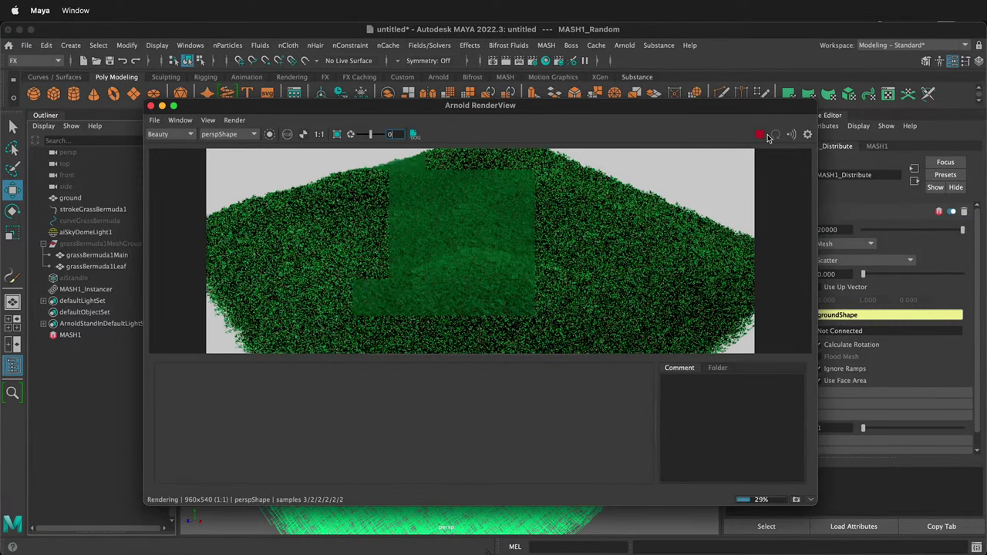